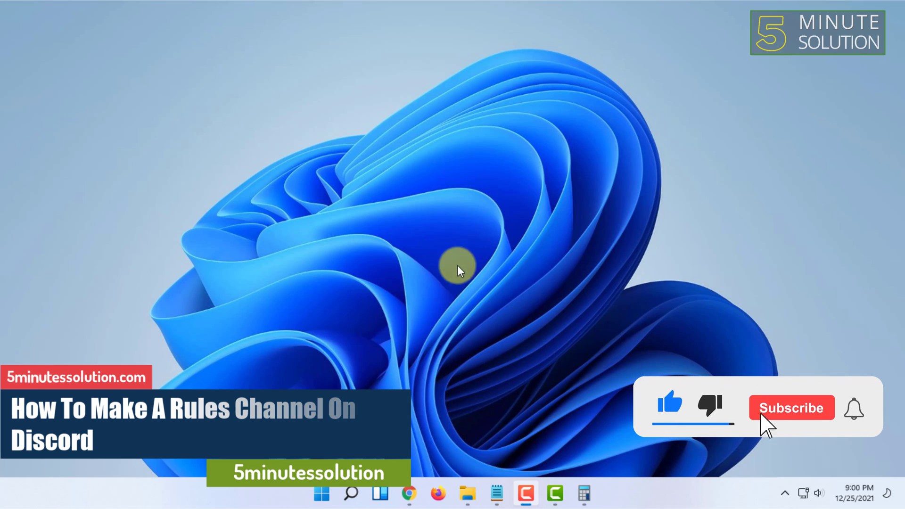
pyautogui.click(414, 493)
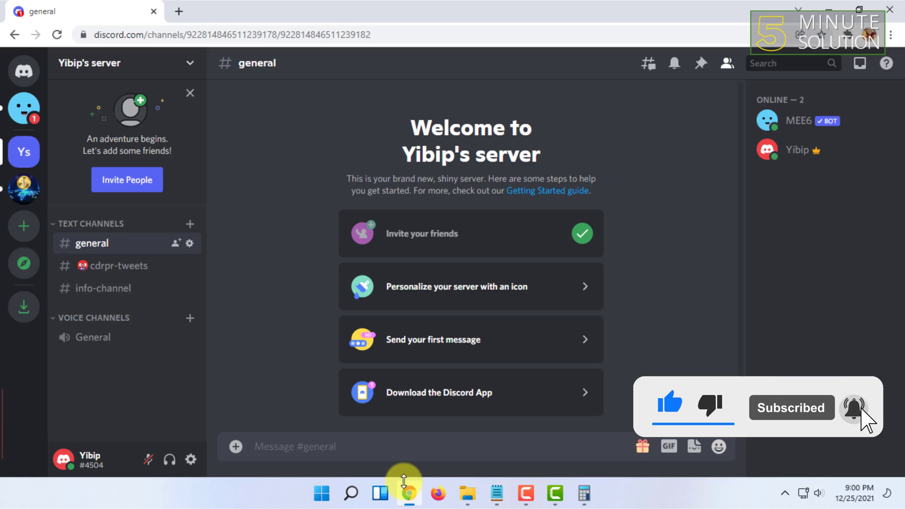
pyautogui.click(191, 227)
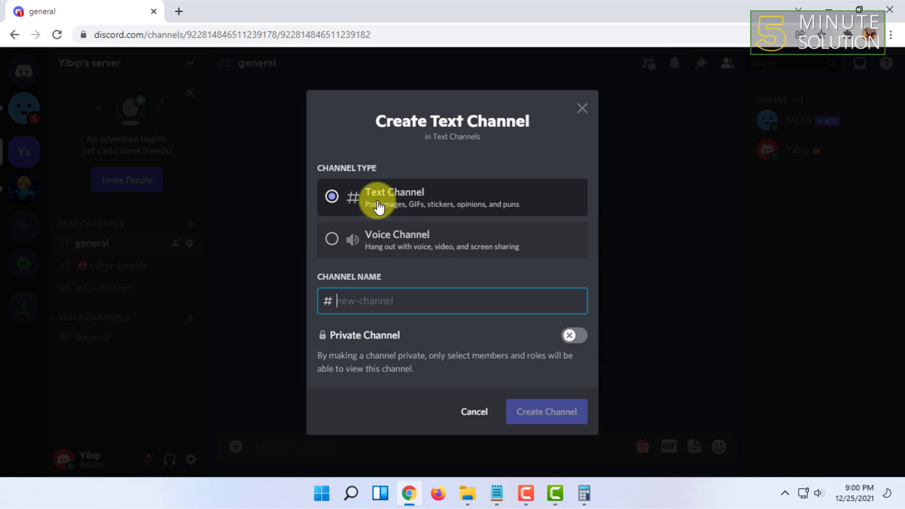
pyautogui.click(374, 203)
pyautogui.click(388, 302)
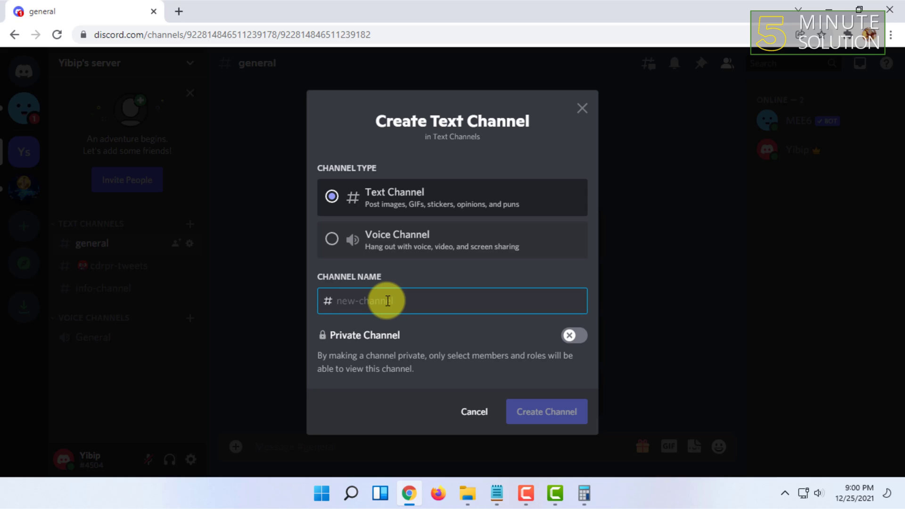
pyautogui.write('rules')
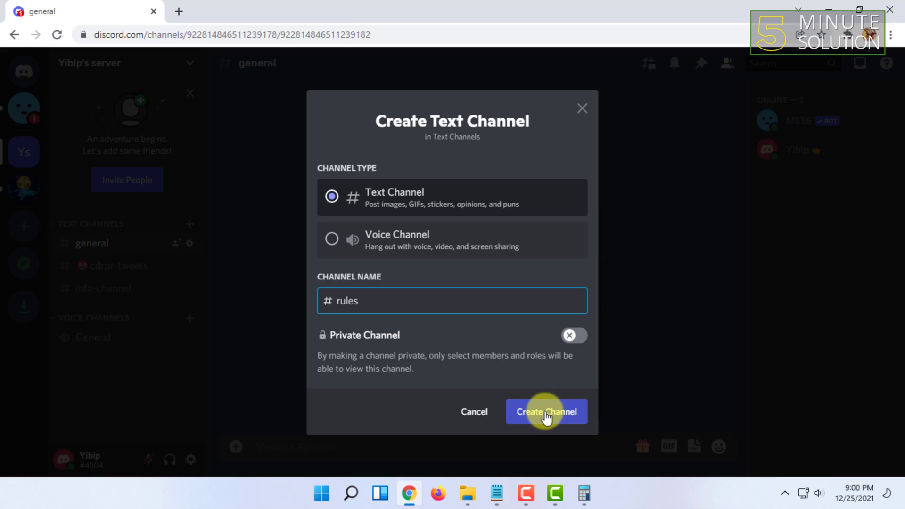
pyautogui.click(546, 413)
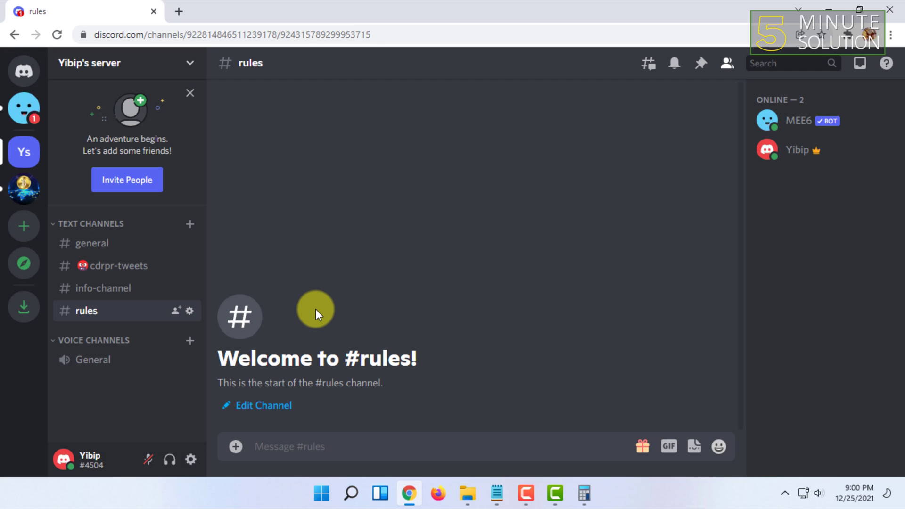
# - Open the rules channel's settings and expand its advanced permissions
pyautogui.click(189, 312)
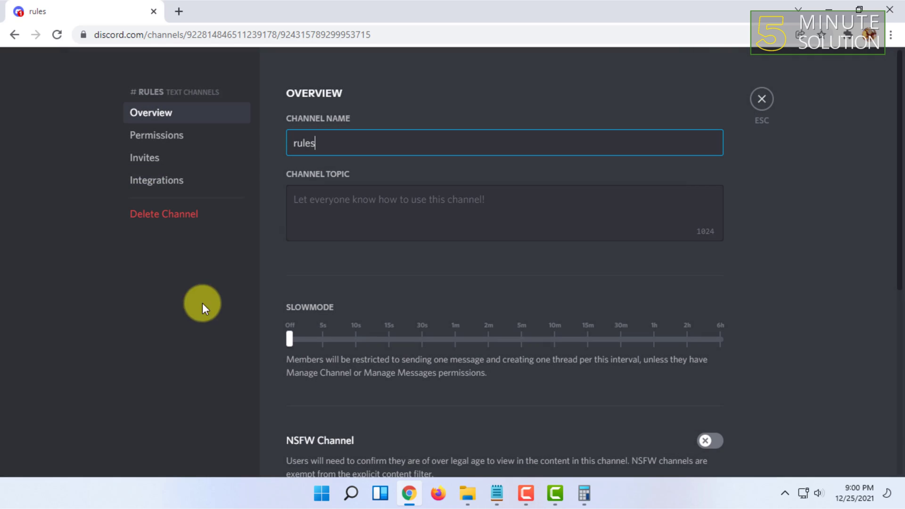
pyautogui.press('F10')
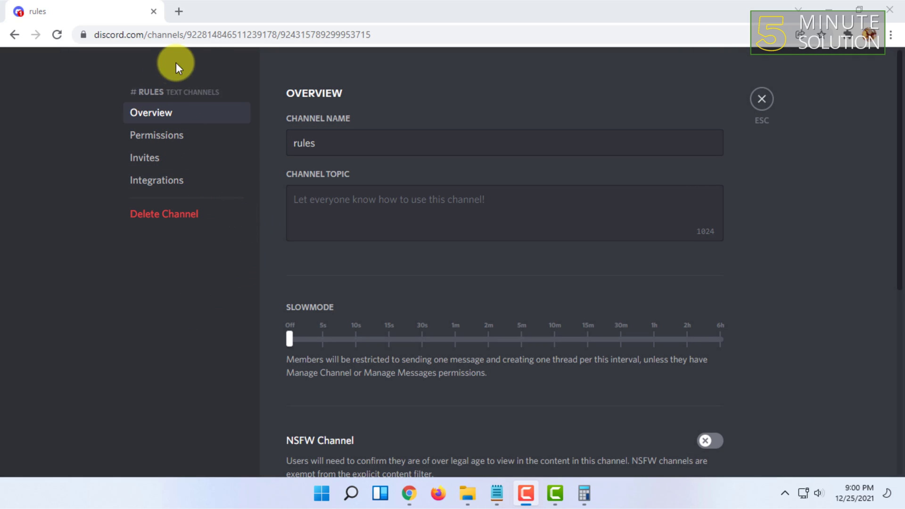
pyautogui.click(333, 134)
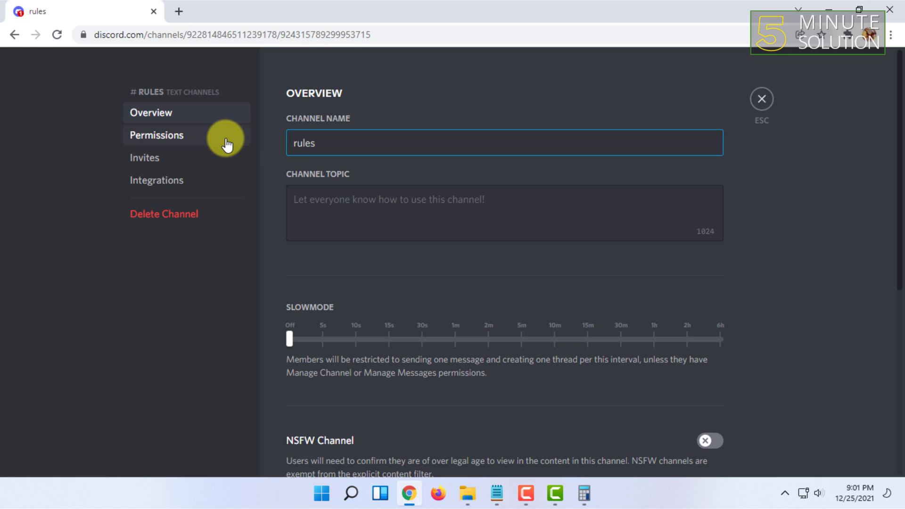
pyautogui.click(227, 145)
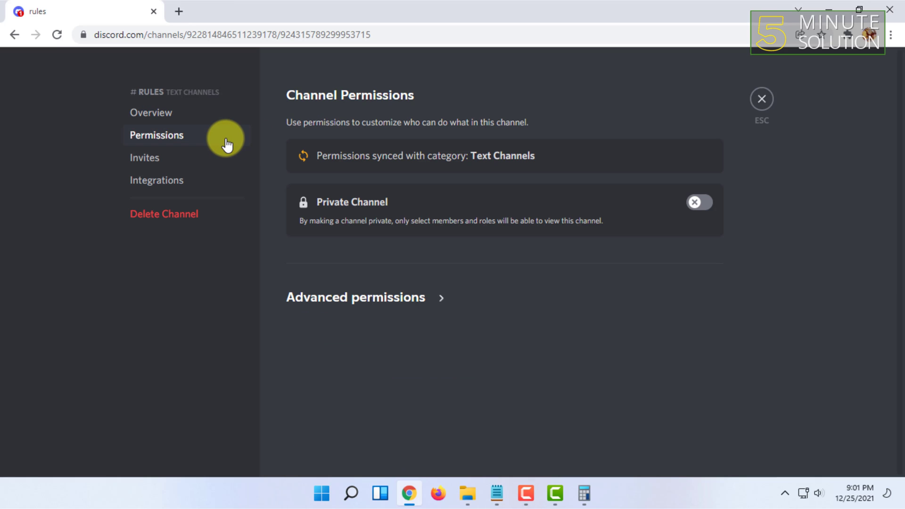
pyautogui.click(388, 302)
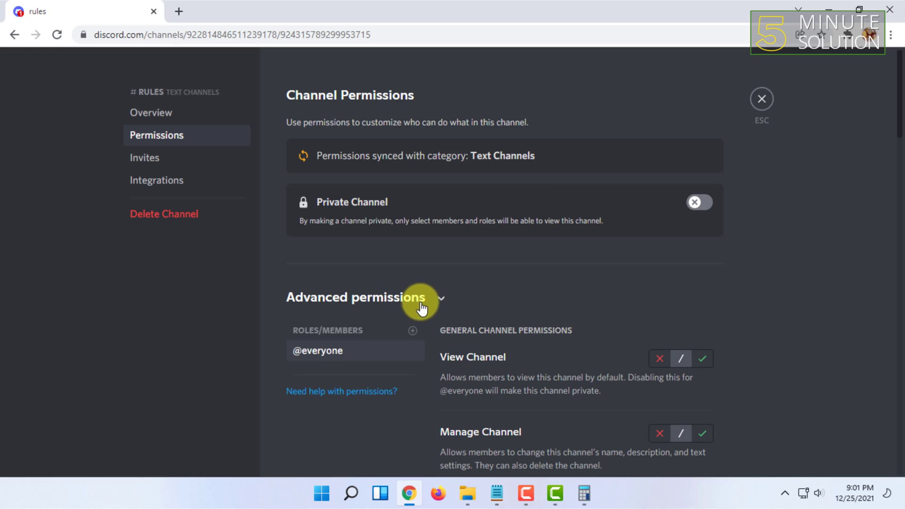
pyautogui.scroll(-1, 516, 314)
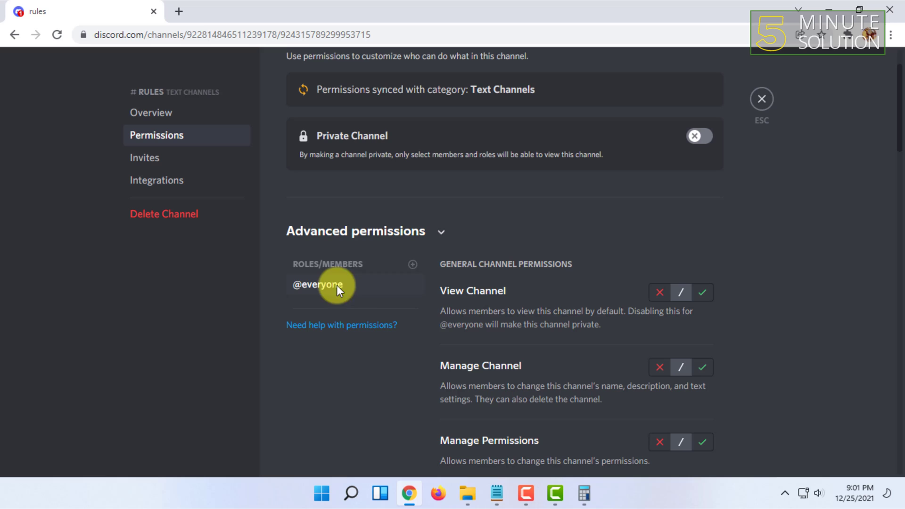
pyautogui.scroll(-1, 657, 302)
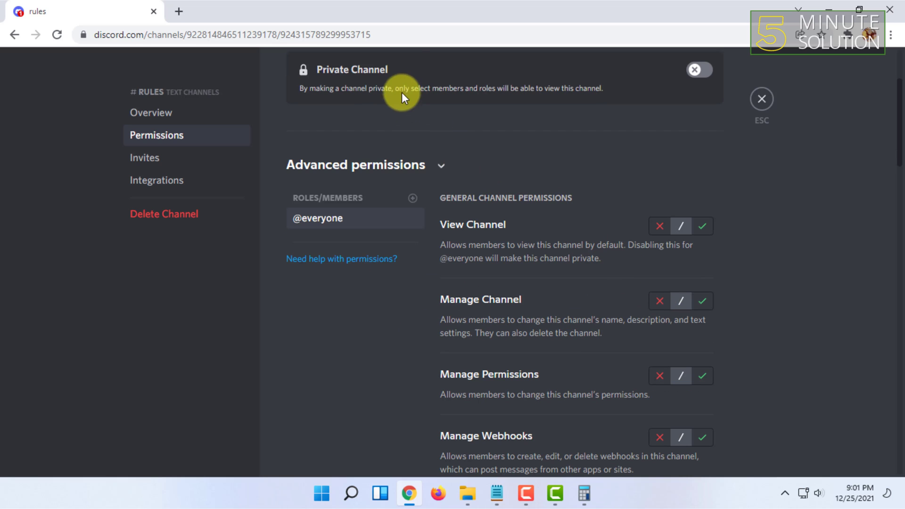
pyautogui.press('F10')
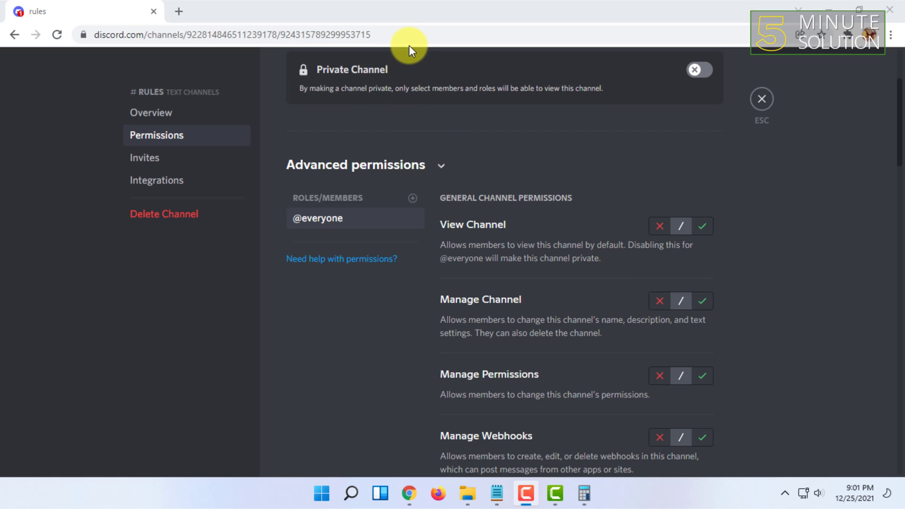
pyautogui.click(702, 227)
pyautogui.scroll(-2, 684, 254)
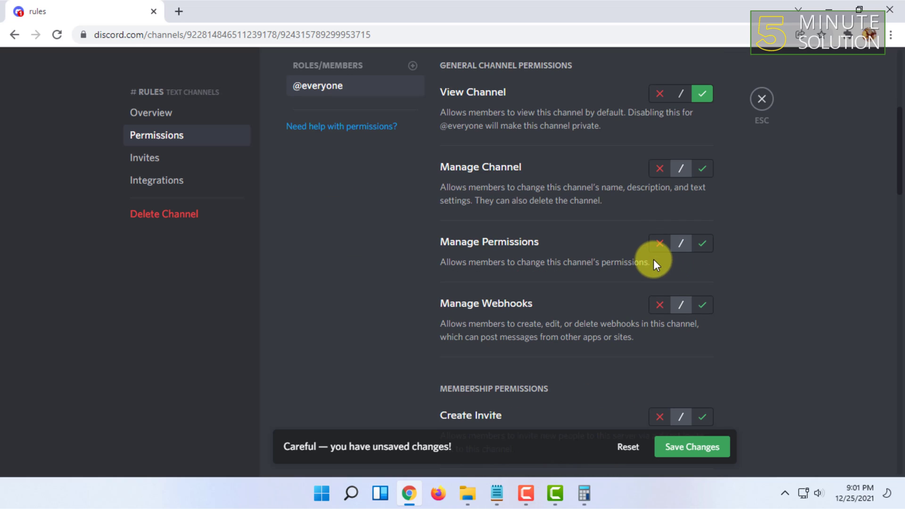
pyautogui.scroll(-4, 652, 259)
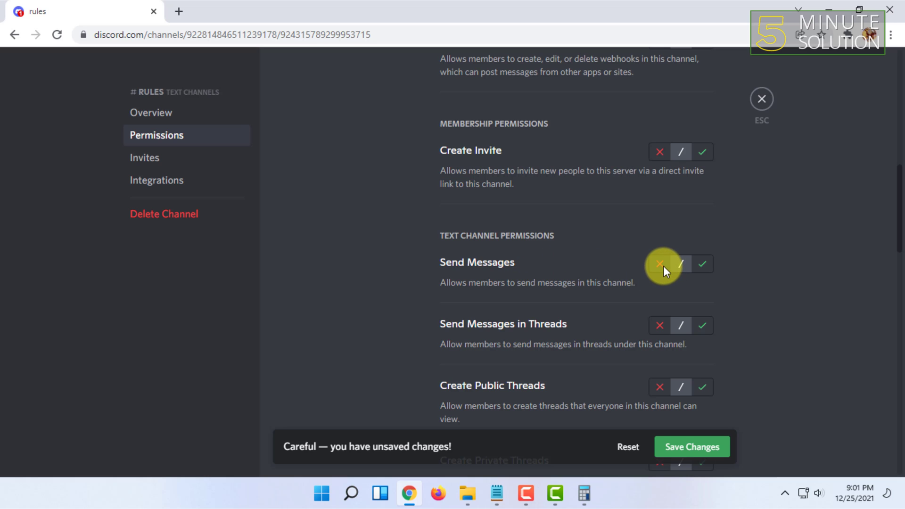
pyautogui.click(662, 267)
pyautogui.scroll(-3, 657, 296)
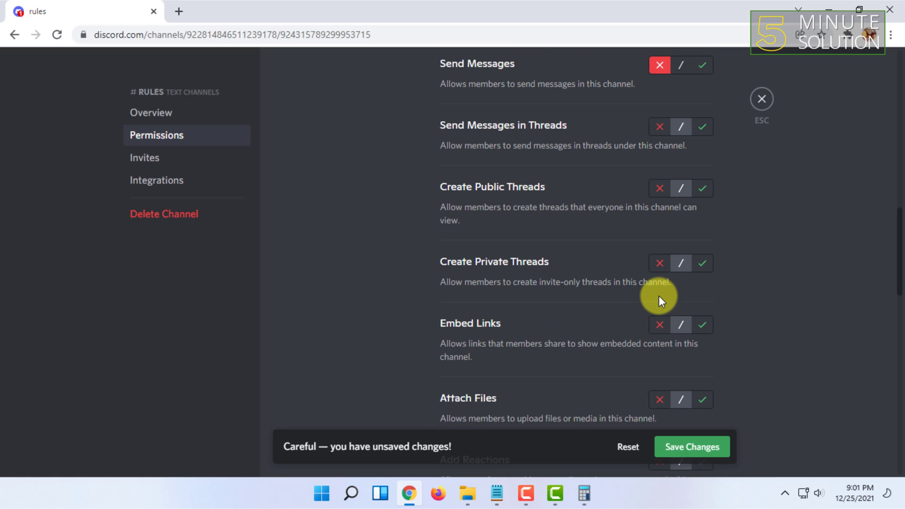
pyautogui.scroll(-1, 658, 296)
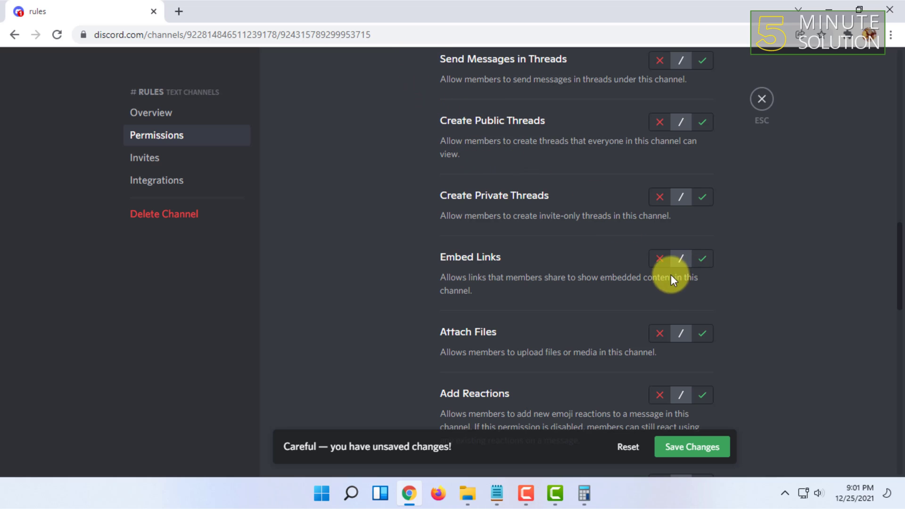
pyautogui.click(703, 258)
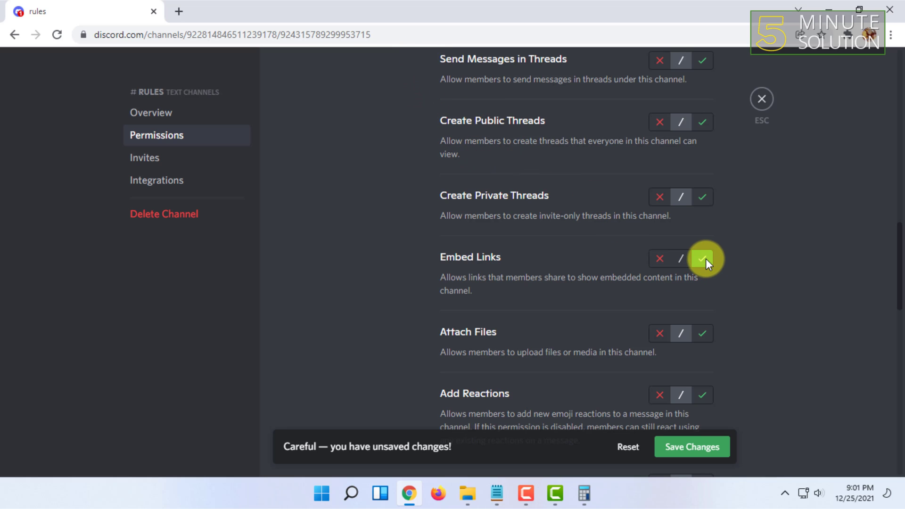
pyautogui.scroll(-3, 668, 298)
pyautogui.scroll(-1, 667, 298)
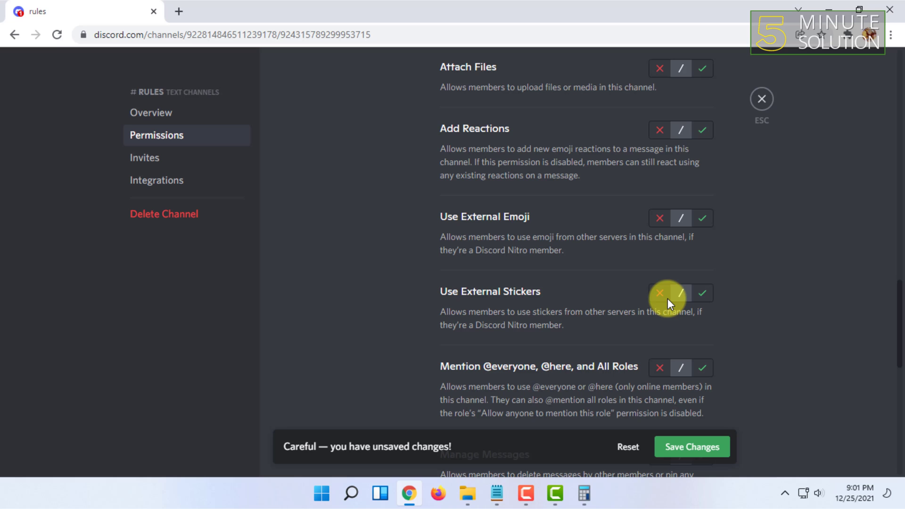
pyautogui.scroll(-2, 666, 298)
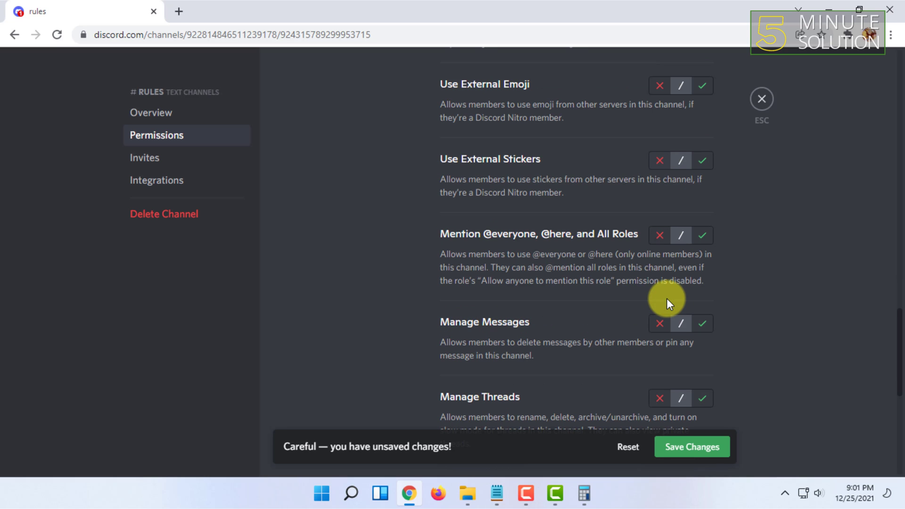
pyautogui.scroll(-3, 667, 299)
pyautogui.scroll(-2, 666, 298)
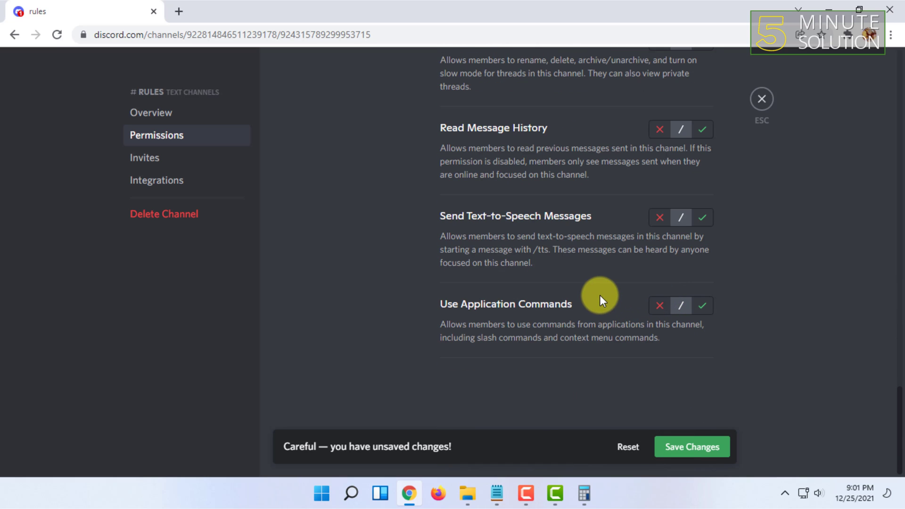
pyautogui.scroll(12, 598, 297)
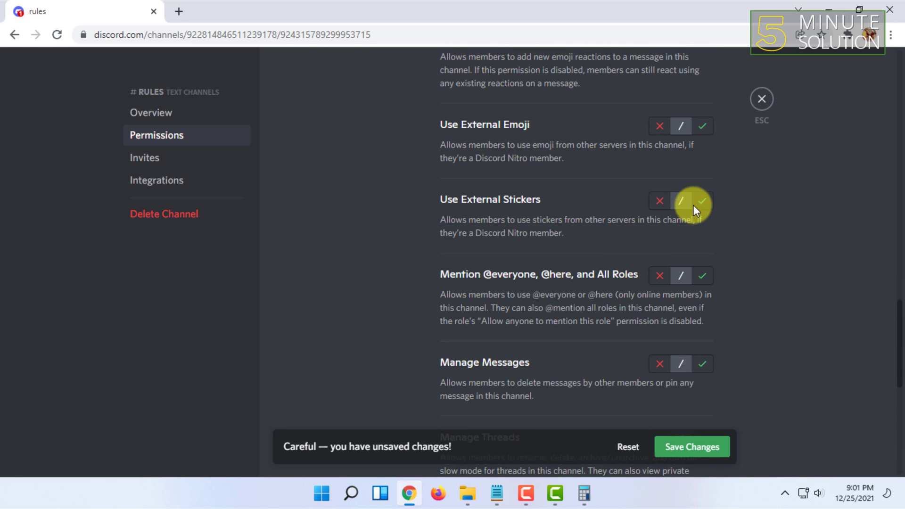
# - Create a webhook in the rules channel's integrations and expand its details
pyautogui.click(182, 191)
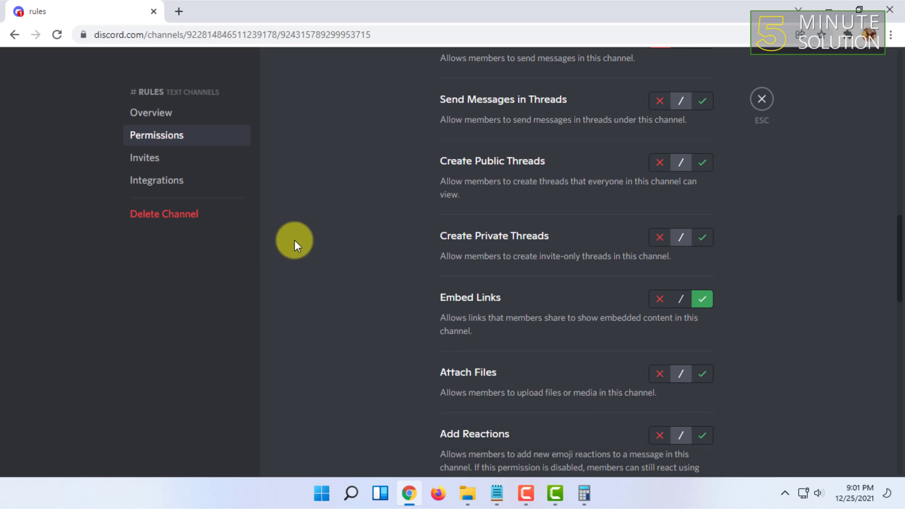
pyautogui.click(194, 186)
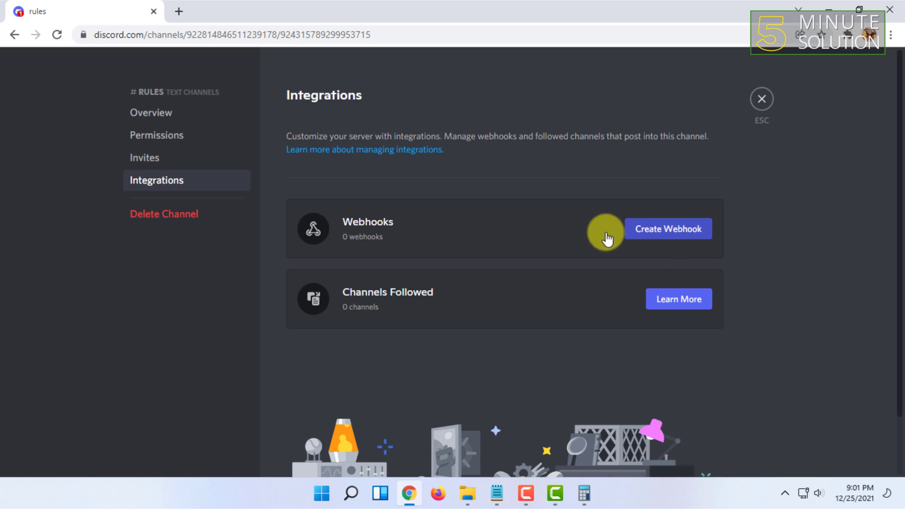
pyautogui.click(680, 236)
pyautogui.click(528, 325)
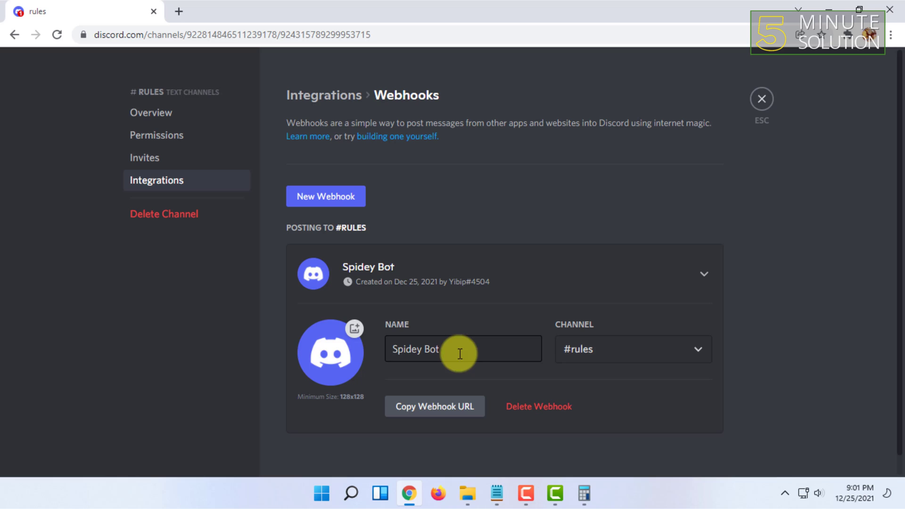
# - Rename the new webhook as Yibip396
pyautogui.moveTo(458, 352); pyautogui.dragTo(372, 339)
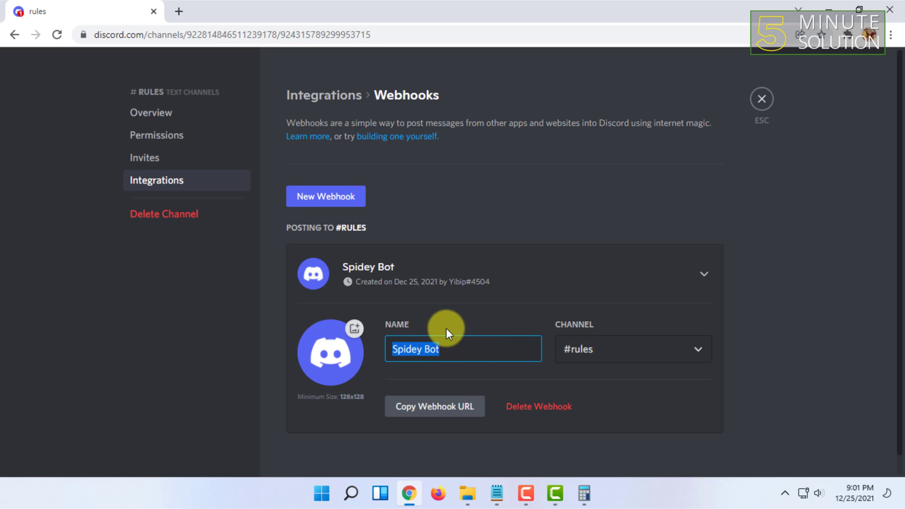
pyautogui.write('Yibip')
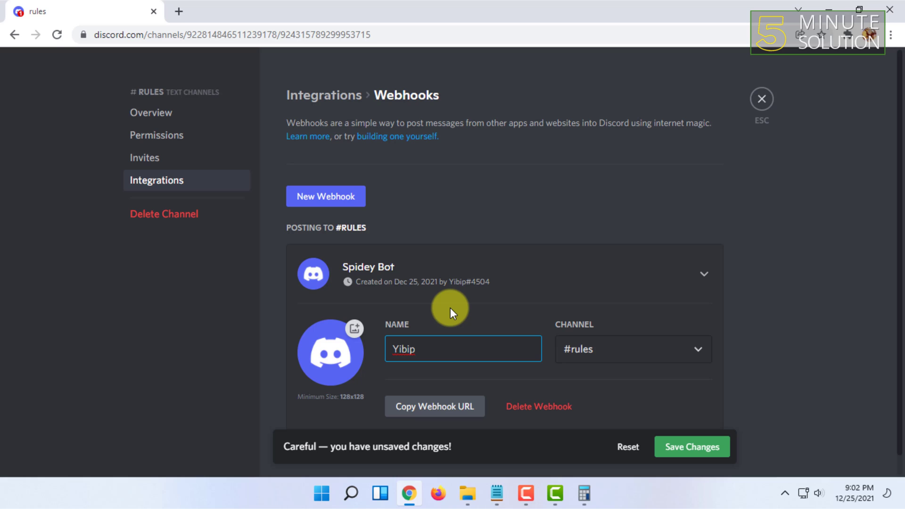
pyautogui.write('396')
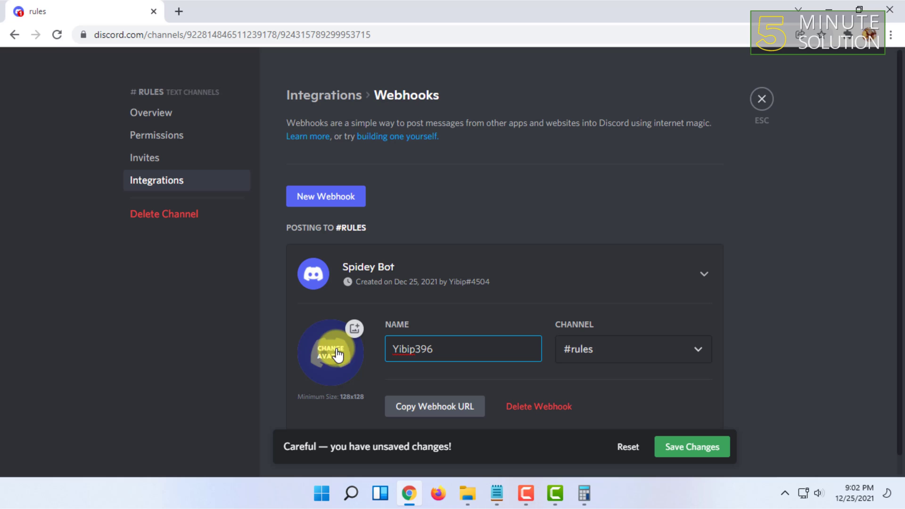
# - Set the webhook's avatar to the Discord_Emote_Maker image from the Downloads folder
pyautogui.click(314, 332)
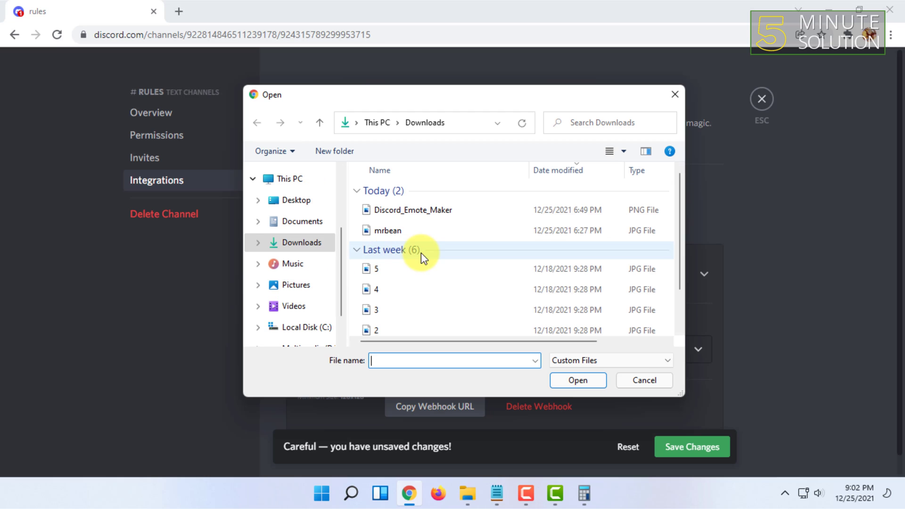
pyautogui.click(418, 209)
pyautogui.click(572, 381)
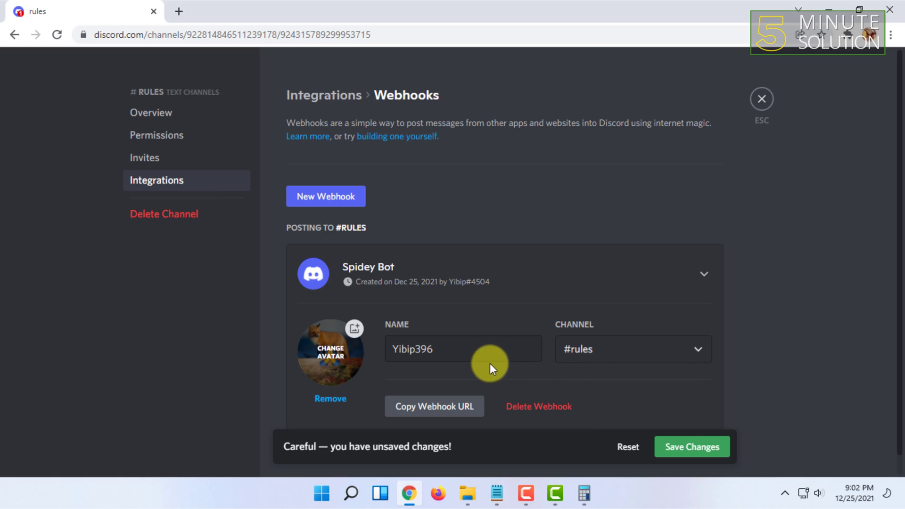
# - Save the webhook with #rules kept as its channel, and copy the webhook URL
pyautogui.click(614, 354)
pyautogui.click(614, 353)
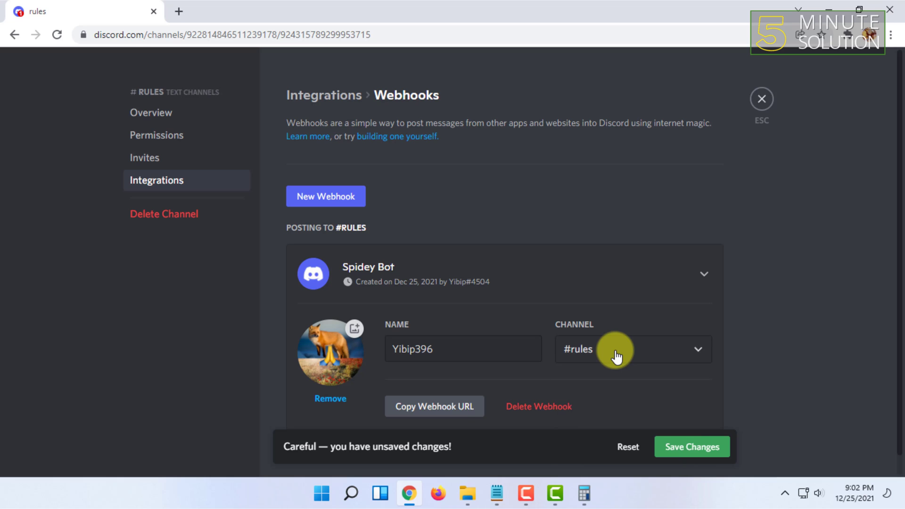
pyautogui.scroll(-1, 448, 414)
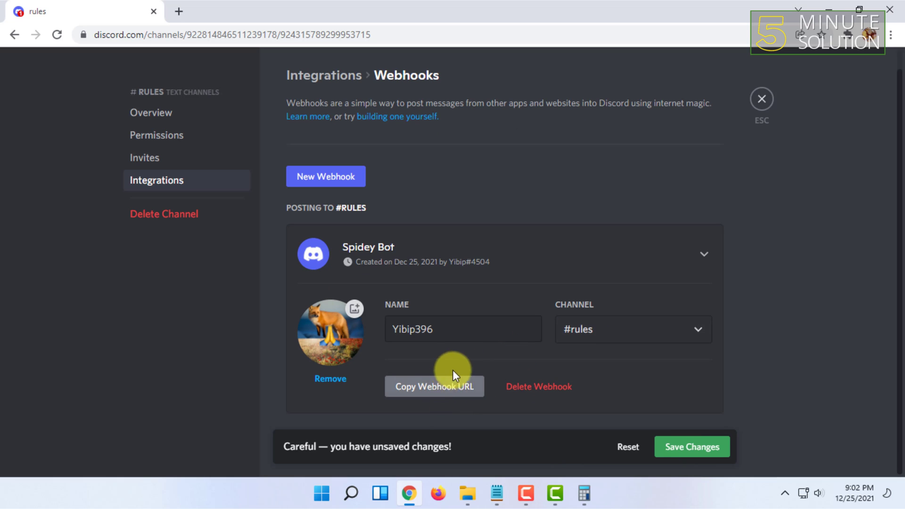
pyautogui.click(660, 448)
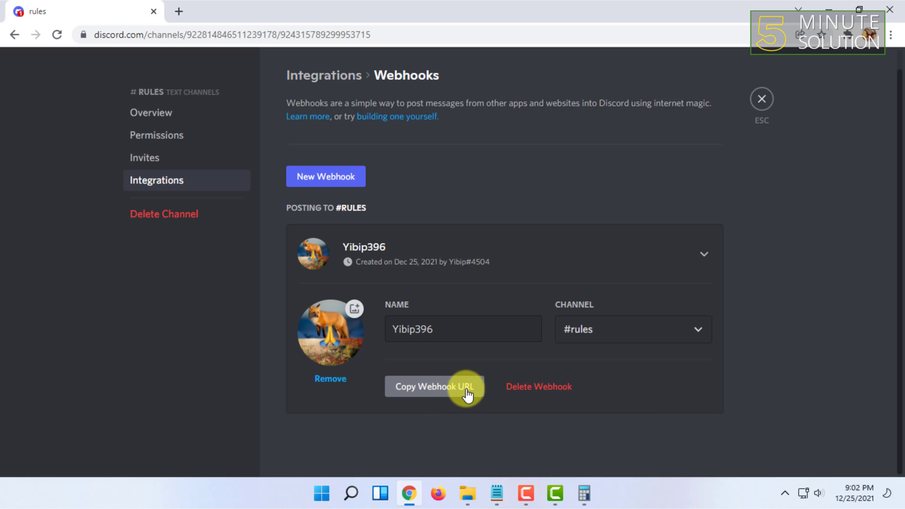
pyautogui.click(454, 391)
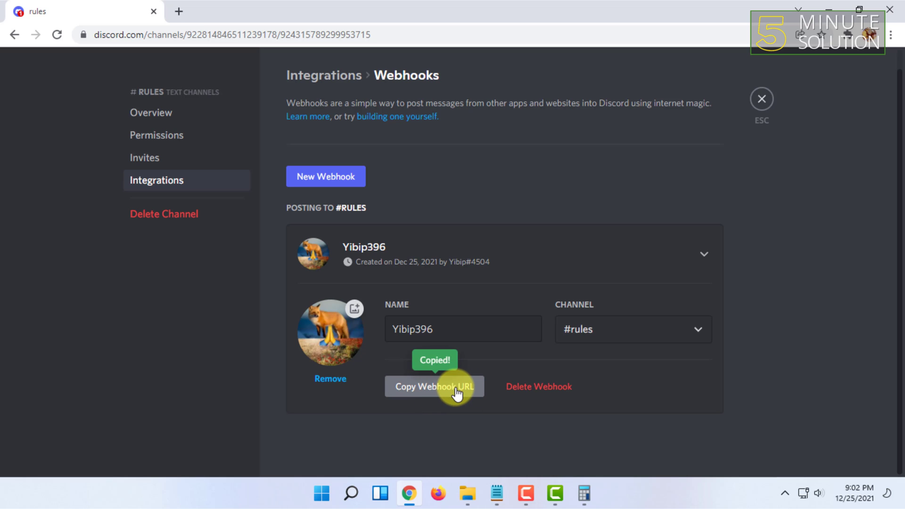
# - Search the web for "discordhook" in a new browser tab and open the Discohook site
pyautogui.click(179, 11)
pyautogui.click(188, 36)
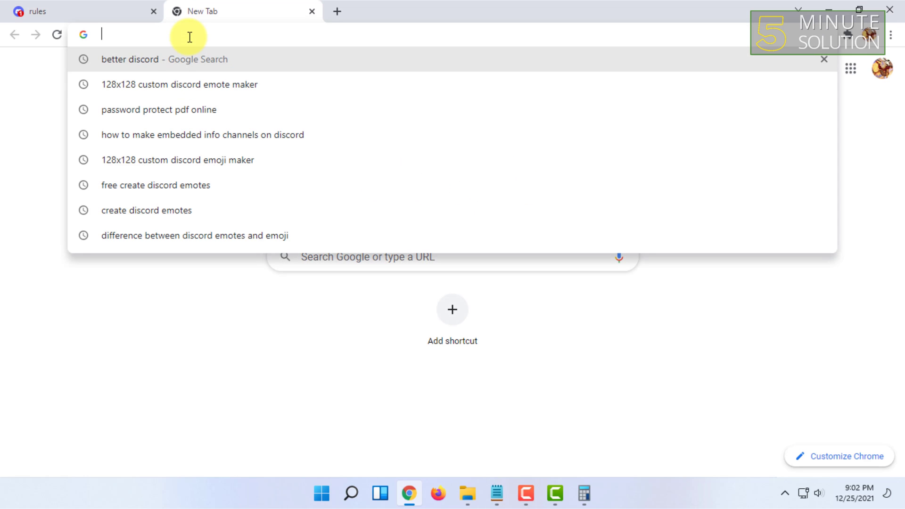
pyautogui.write('discordhook')
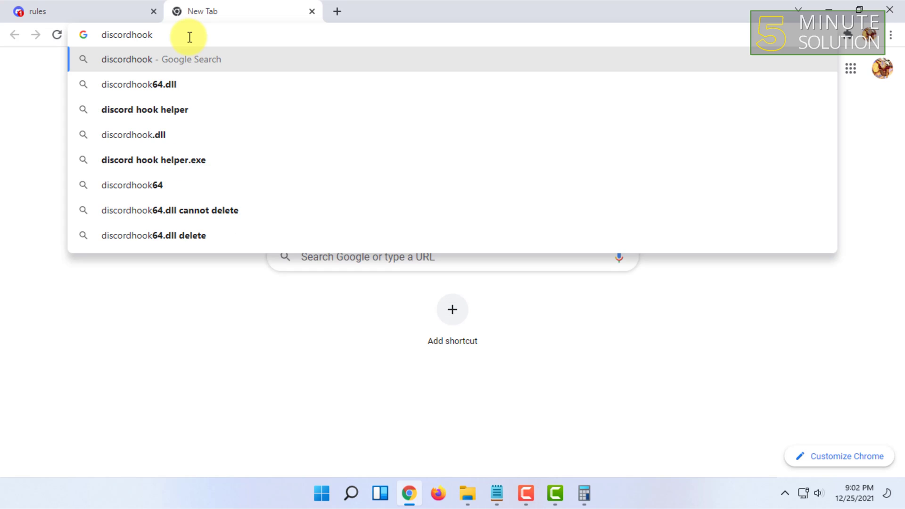
pyautogui.press('Return')
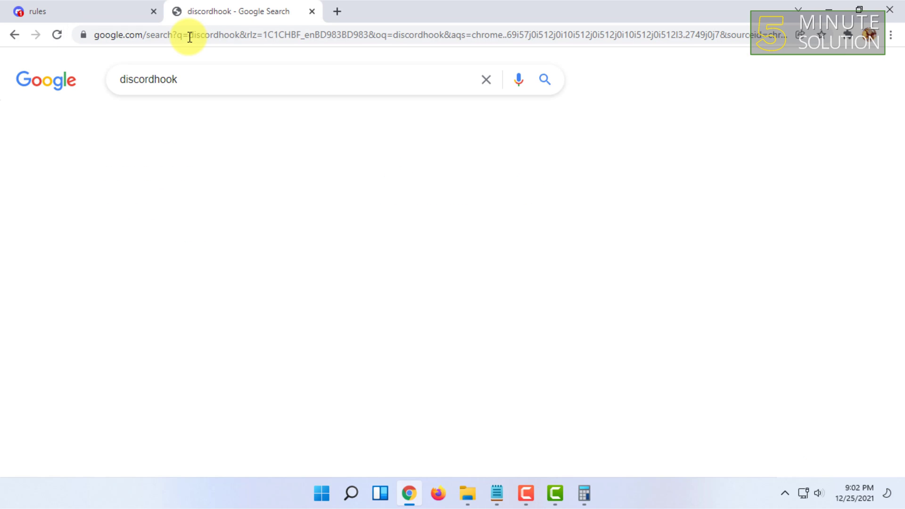
pyautogui.click(150, 244)
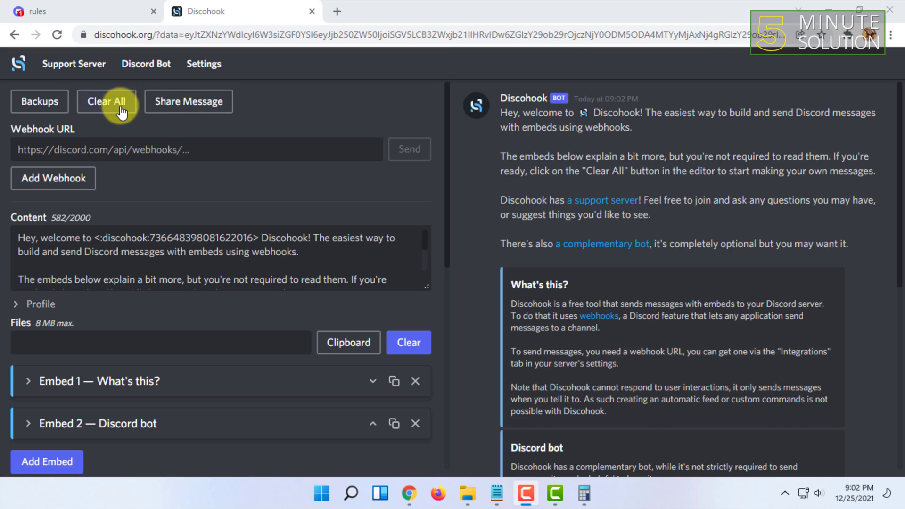
# - Clear all of Discohook's sample message content and paste the copied webhook URL into the Webhook URL field
pyautogui.click(117, 102)
pyautogui.click(575, 294)
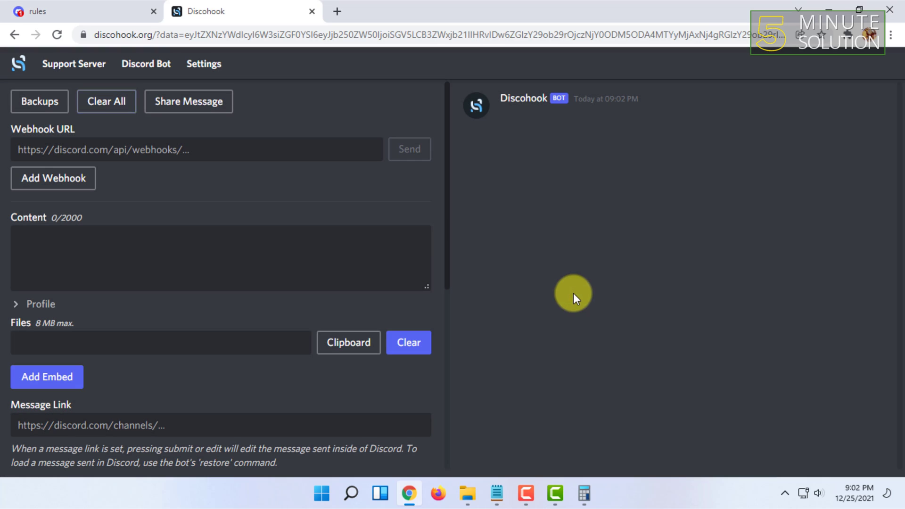
pyautogui.click(109, 145)
pyautogui.rightClick(108, 145)
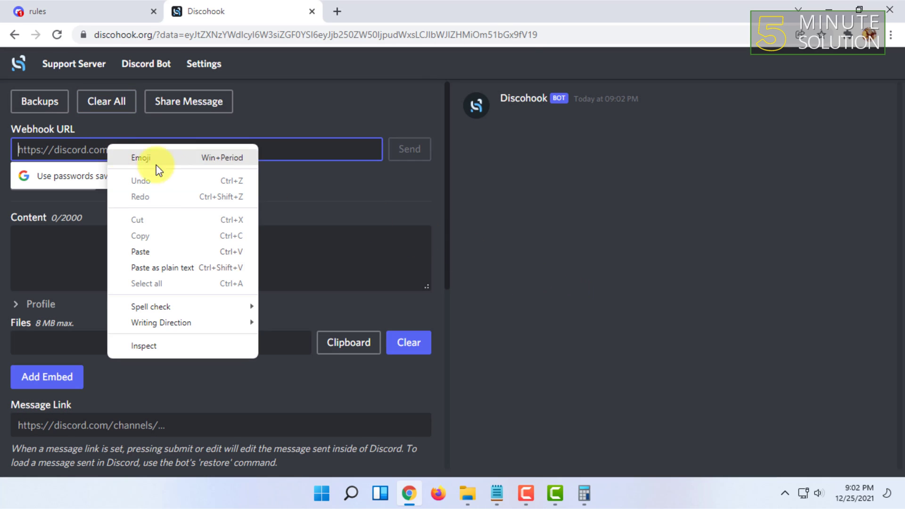
pyautogui.click(148, 253)
pyautogui.click(214, 187)
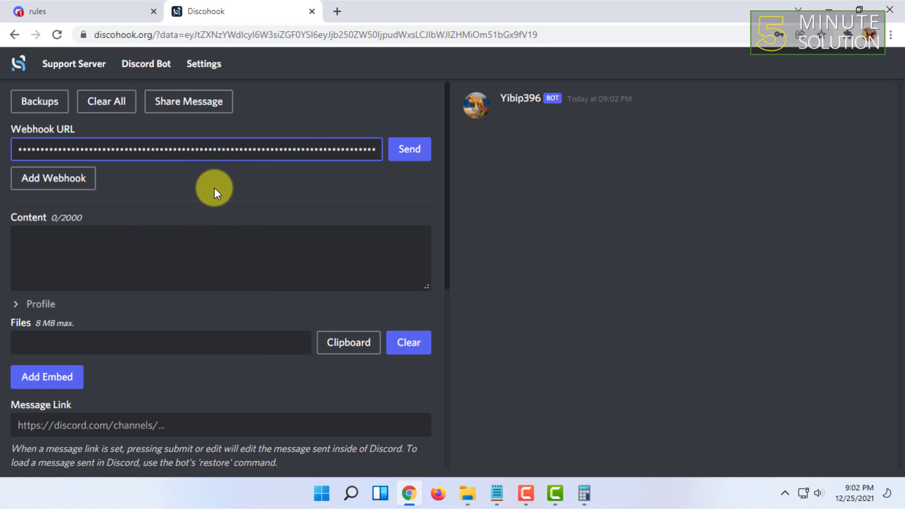
# - Add a first embed to the message and expand its image settings, ready for an image URL
pyautogui.scroll(-1, 121, 239)
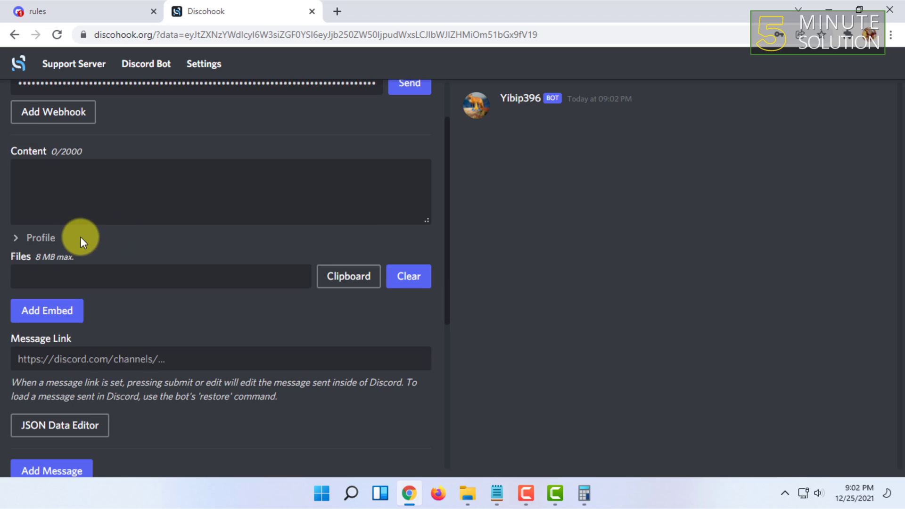
pyautogui.scroll(1, 46, 286)
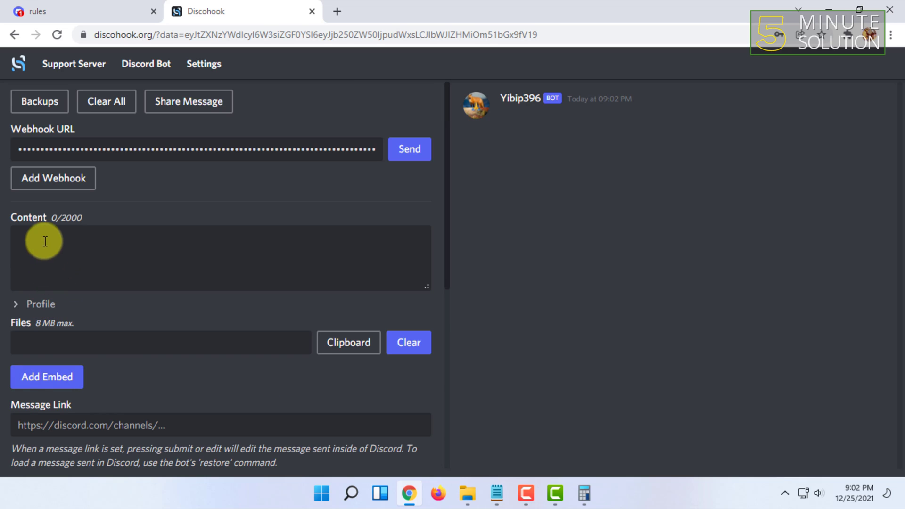
pyautogui.scroll(-1, 44, 245)
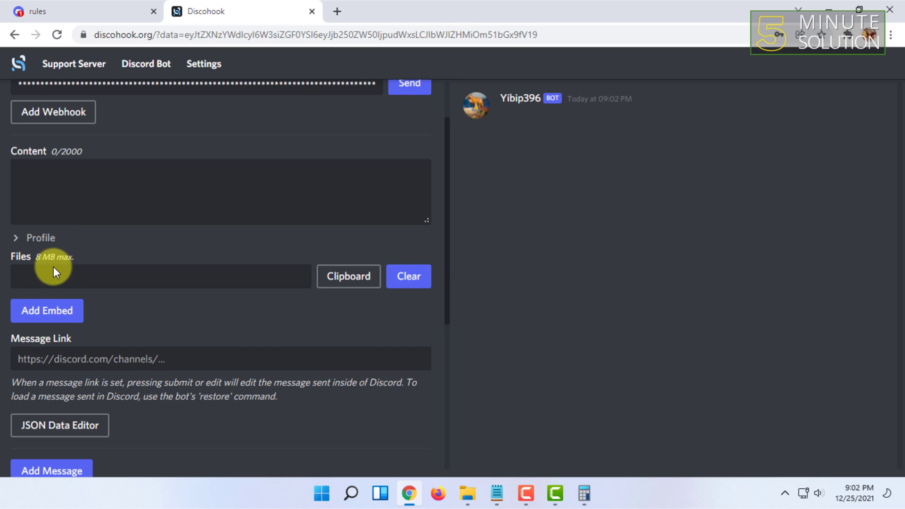
pyautogui.click(68, 319)
pyautogui.click(28, 316)
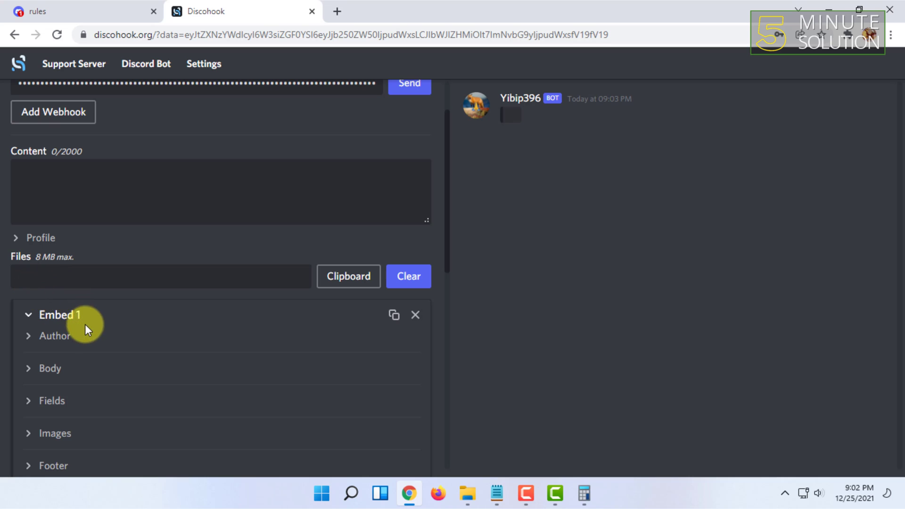
pyautogui.scroll(-1, 85, 323)
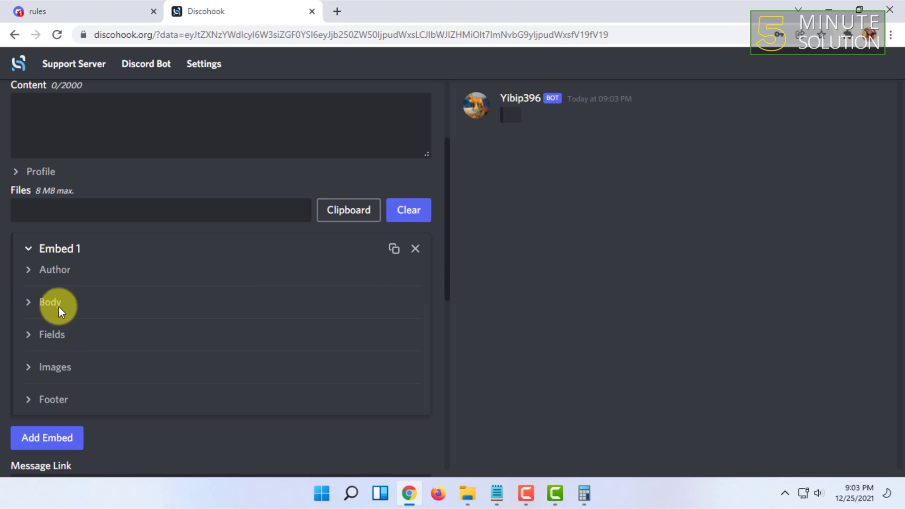
pyautogui.click(29, 368)
pyautogui.click(90, 407)
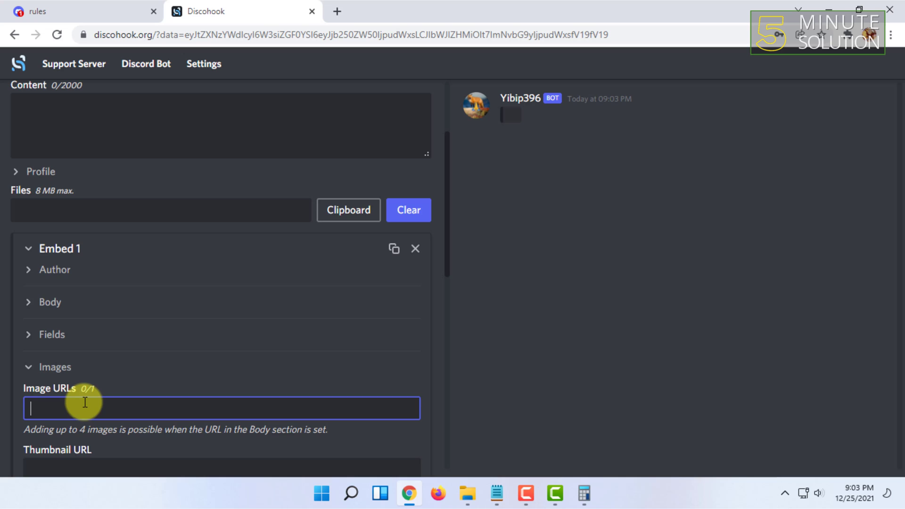
pyautogui.scroll(-1, 119, 356)
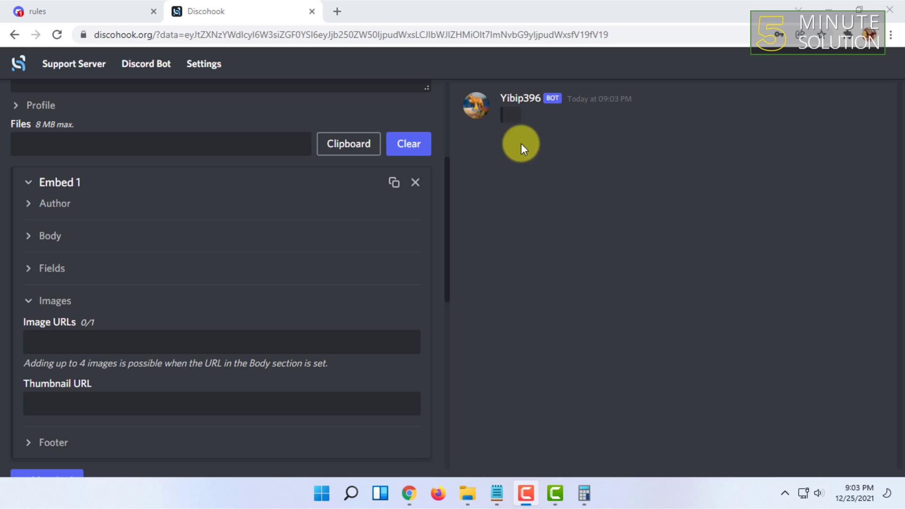
# - Copy the RULES picture's web address from the other browser window and paste it as Embed 1's image URL
pyautogui.moveTo(409, 492)
pyautogui.click(450, 424)
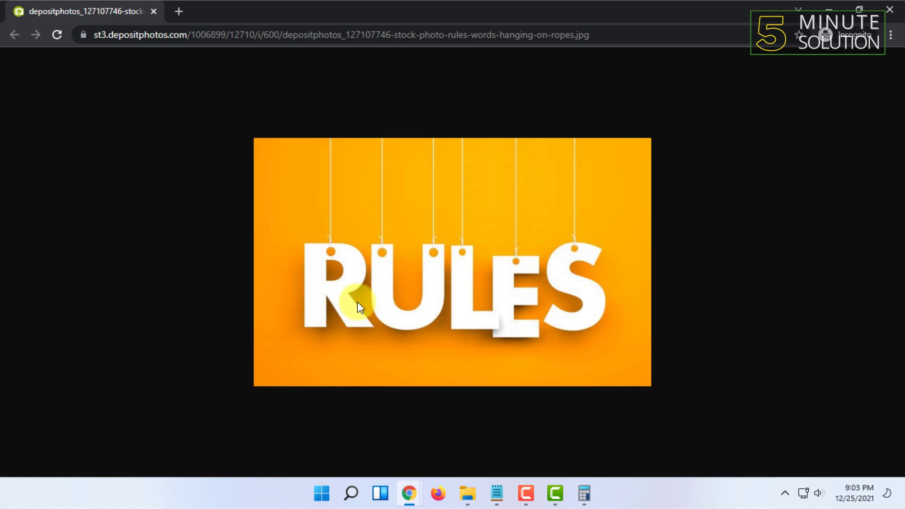
pyautogui.click(196, 32)
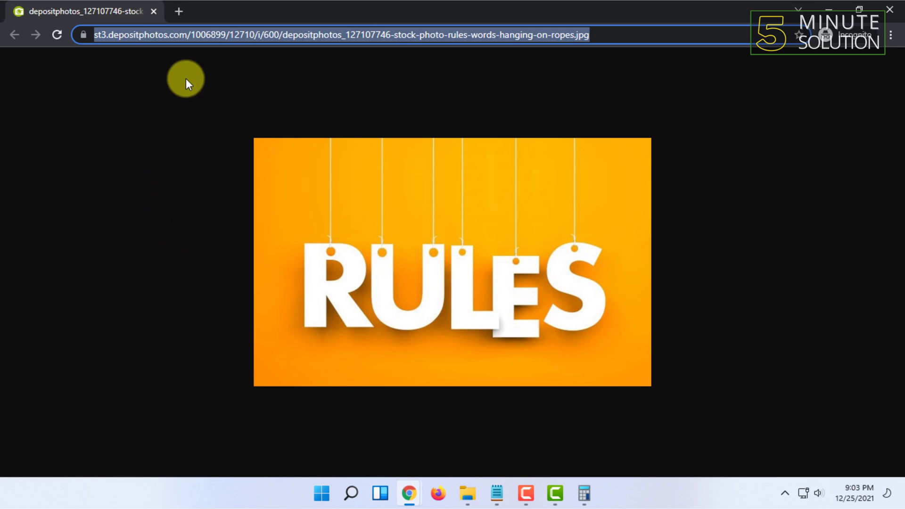
pyautogui.moveTo(406, 491)
pyautogui.click(343, 430)
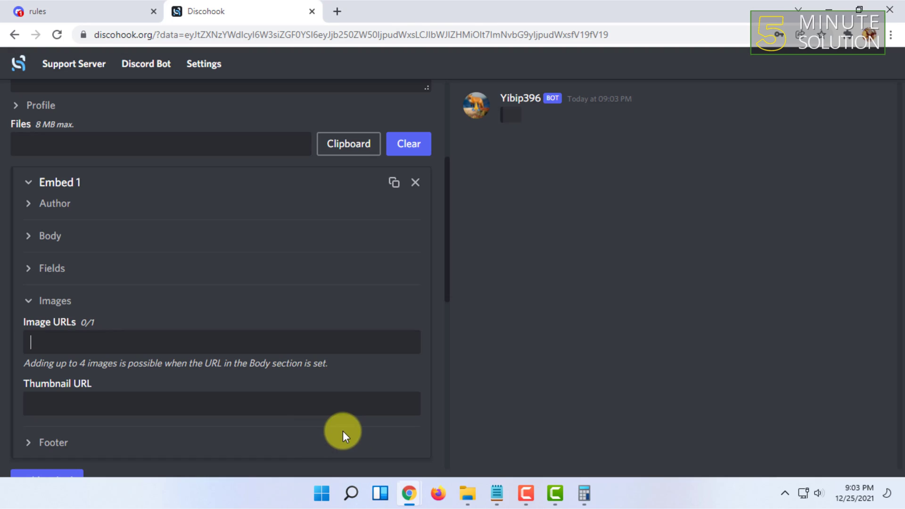
pyautogui.hotkey('ctrl', 'v')
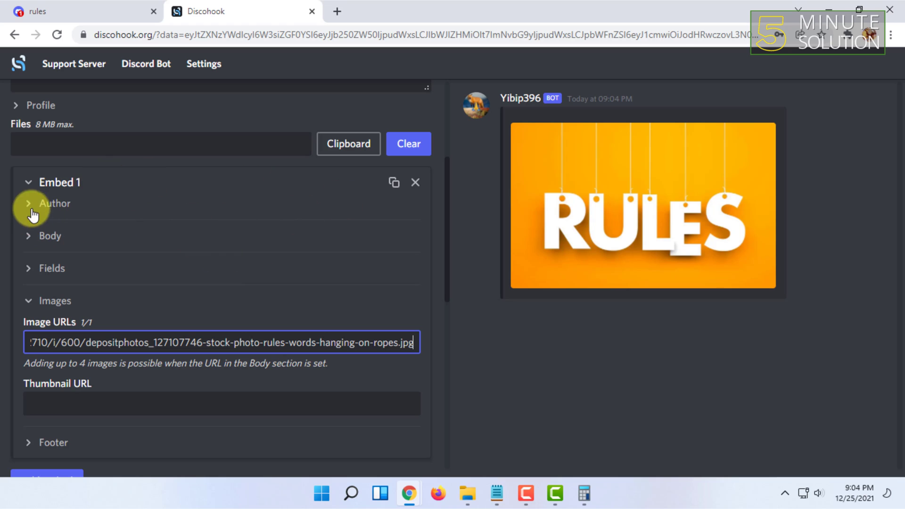
# - Add a second embed below the image embed and expand its settings
pyautogui.scroll(-3, 94, 411)
pyautogui.scroll(1, 141, 359)
pyautogui.scroll(-1, 105, 373)
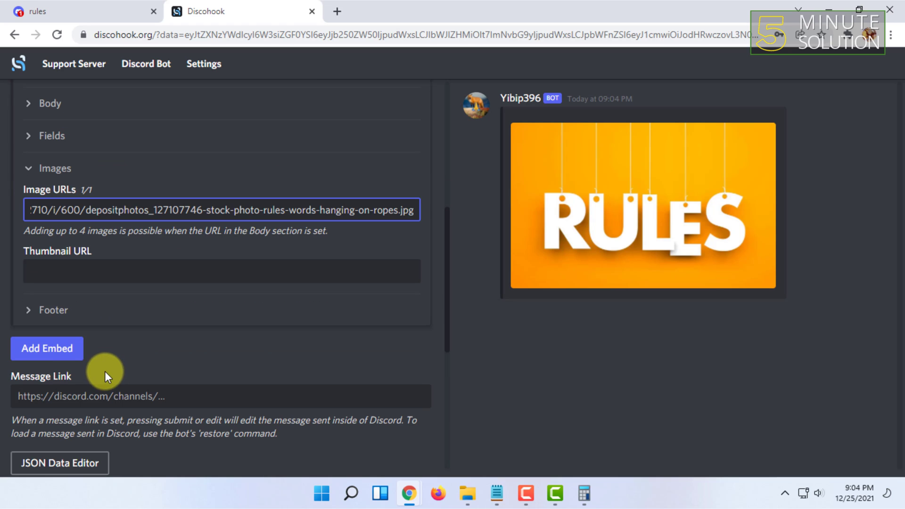
pyautogui.click(57, 359)
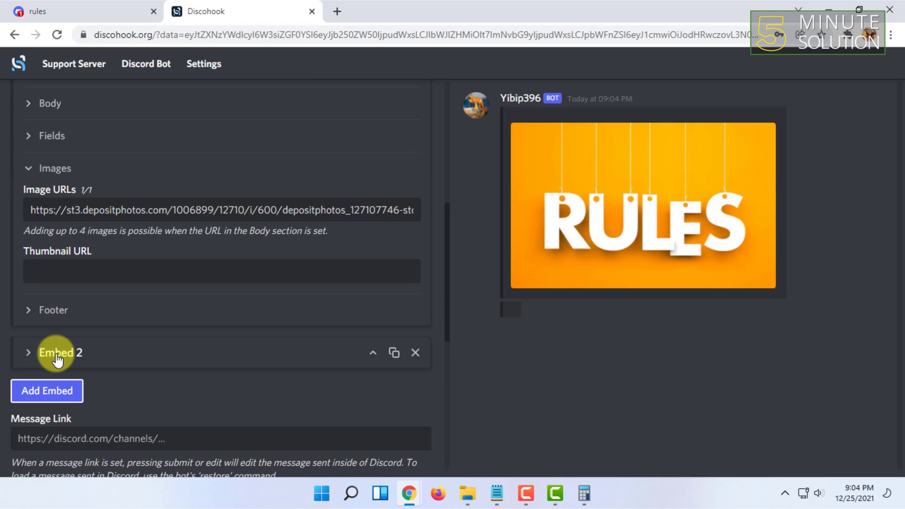
pyautogui.click(30, 354)
pyautogui.scroll(-1, 52, 359)
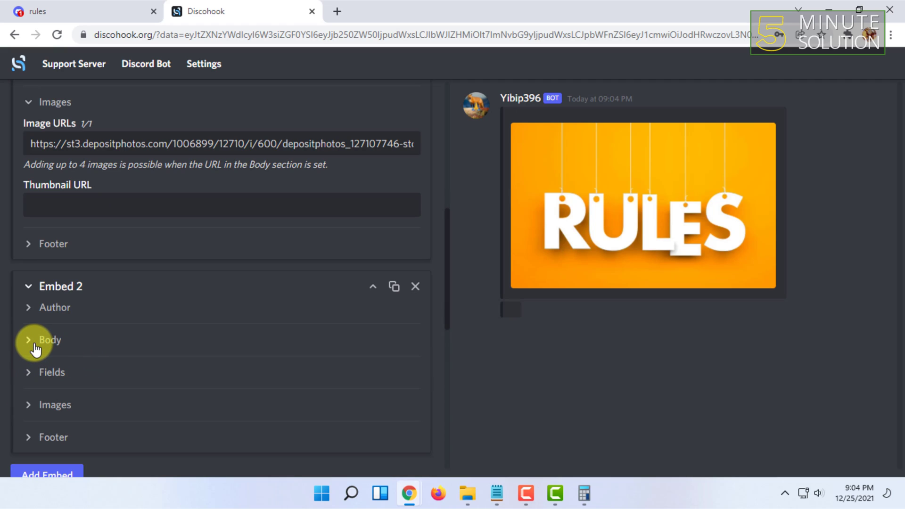
# - Give Embed 2 the title "Rule #1" and the description "Be polite to everyone"
pyautogui.click(32, 351)
pyautogui.scroll(-1, 52, 345)
pyautogui.click(89, 314)
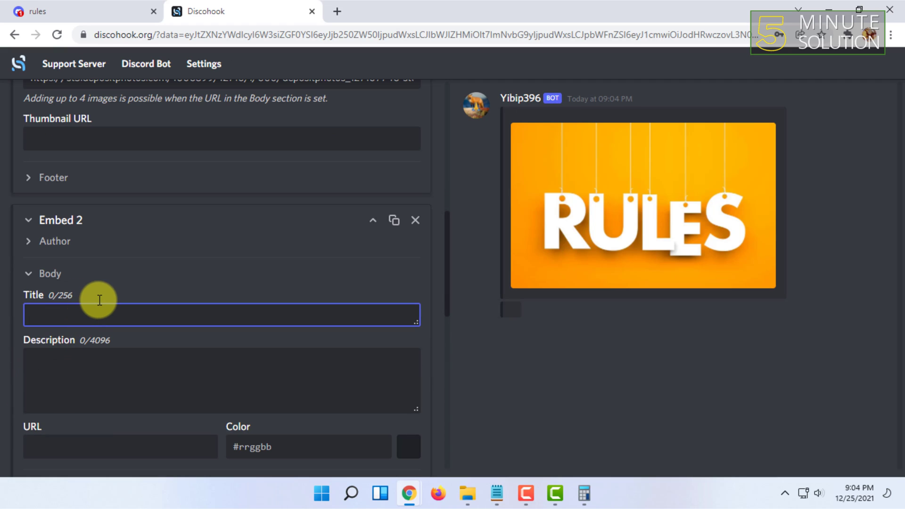
pyautogui.write('Rule')
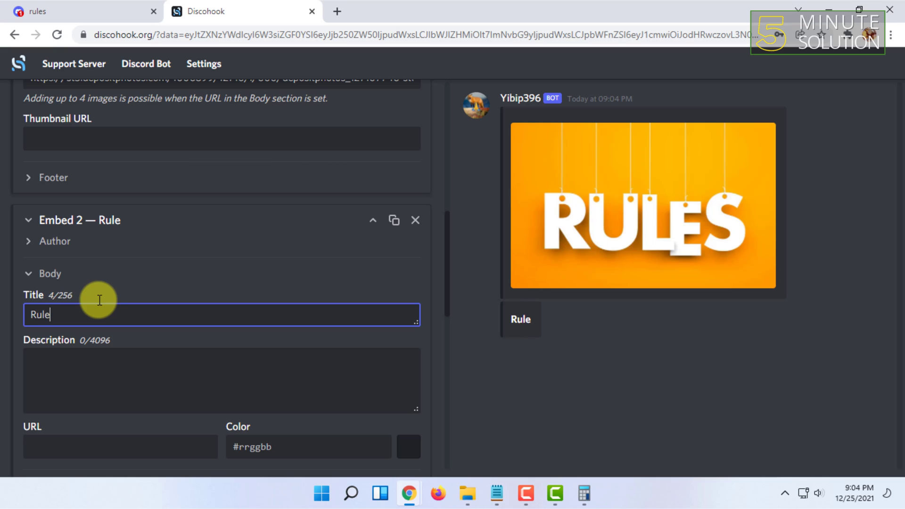
pyautogui.write('#1')
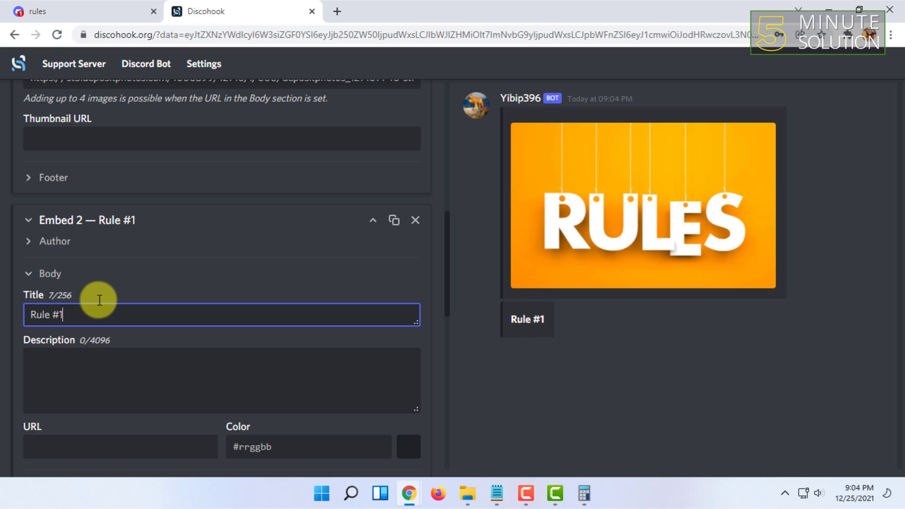
pyautogui.click(121, 359)
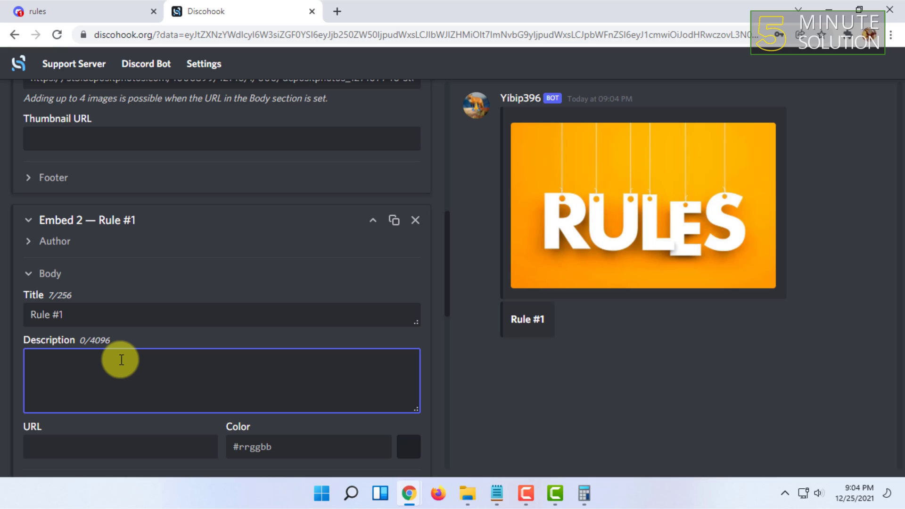
pyautogui.write('Ve')
pyautogui.press('BackSpace')
pyautogui.write('Be p')
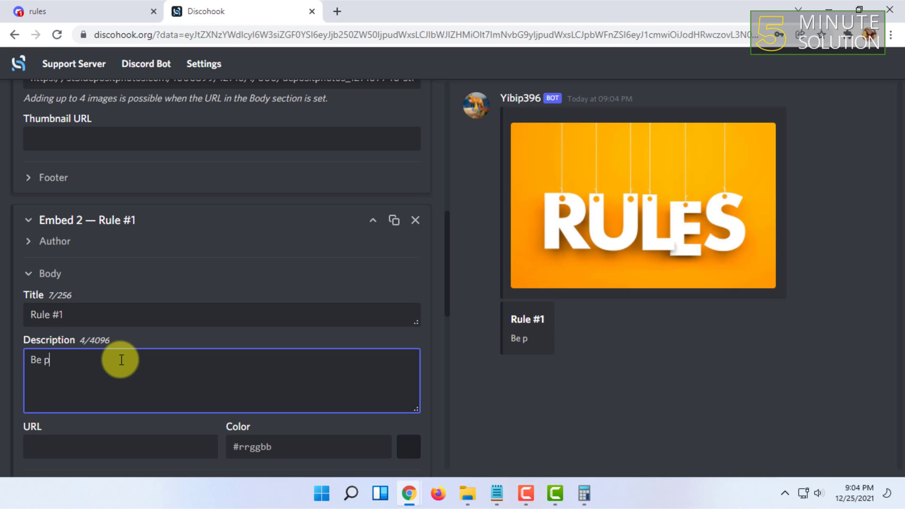
pyautogui.write('olite to everyone')
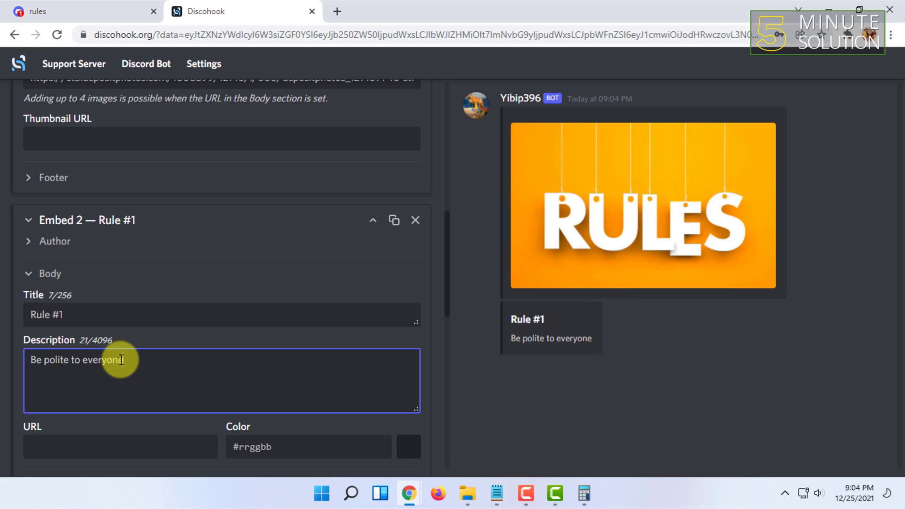
# - Set the color of the Rule #1 embed to red, #e70000
pyautogui.scroll(-1, 113, 353)
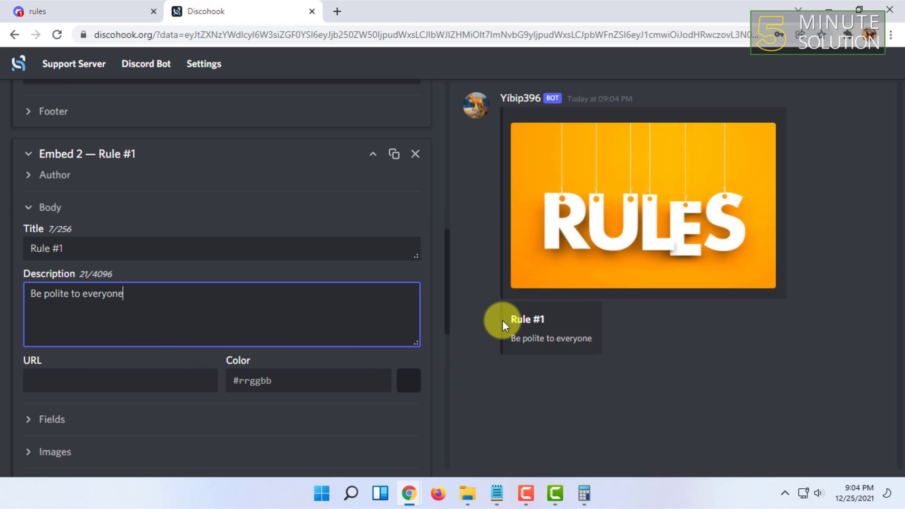
pyautogui.click(311, 379)
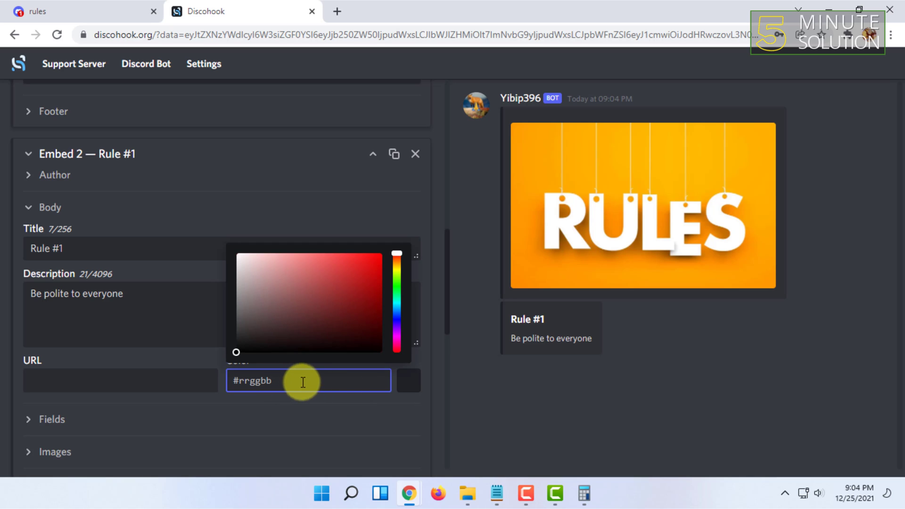
pyautogui.click(283, 377)
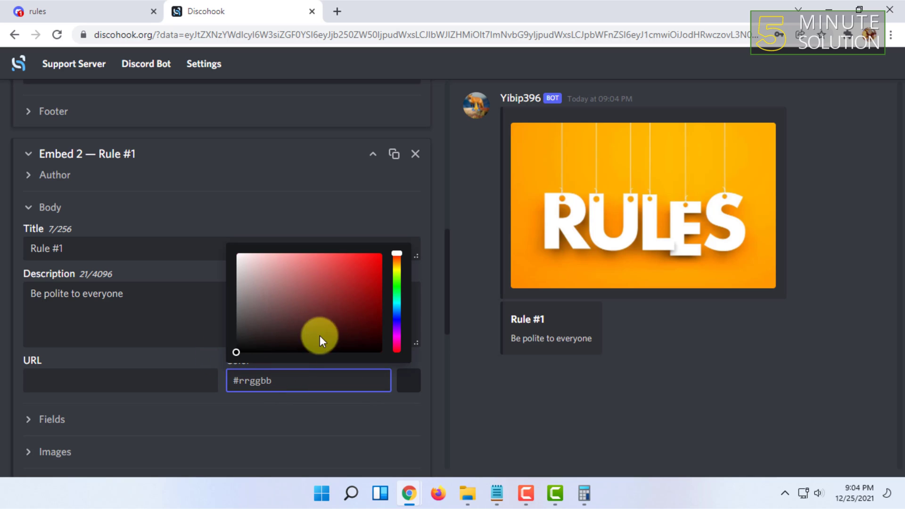
pyautogui.click(325, 307)
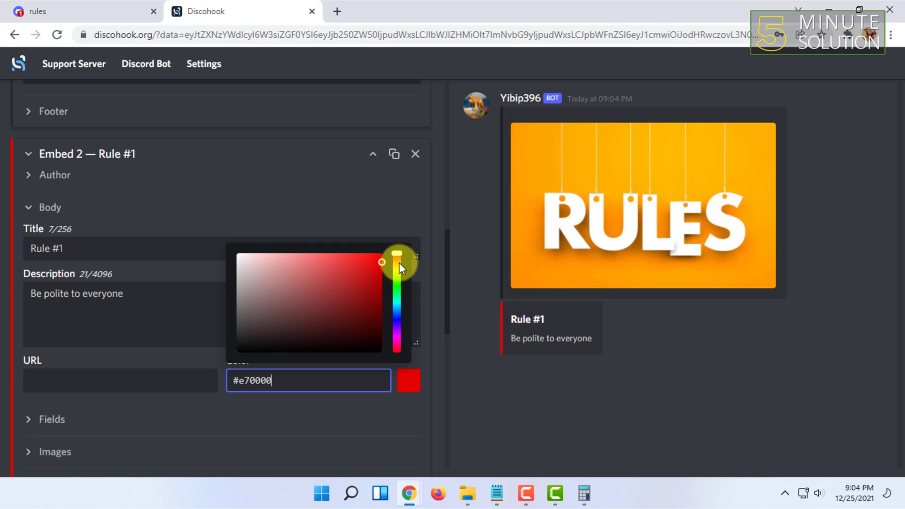
pyautogui.click(7, 382)
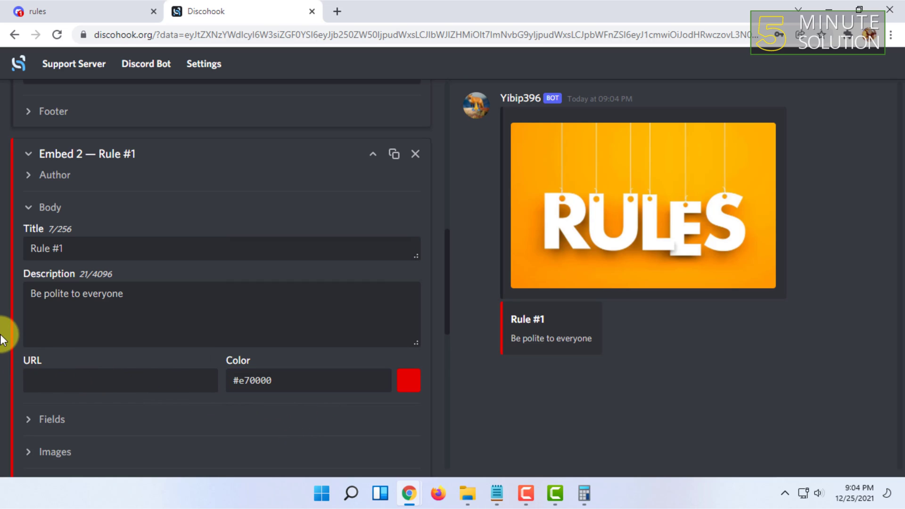
# - Add a third embed below the Rule #1 embed and expand its body settings
pyautogui.scroll(-3, 28, 317)
pyautogui.scroll(-3, 111, 360)
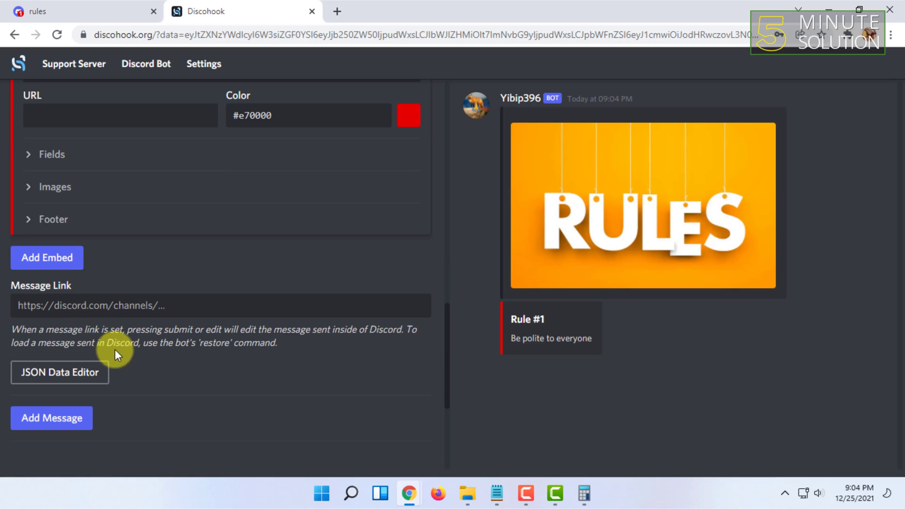
pyautogui.click(73, 265)
pyautogui.click(42, 278)
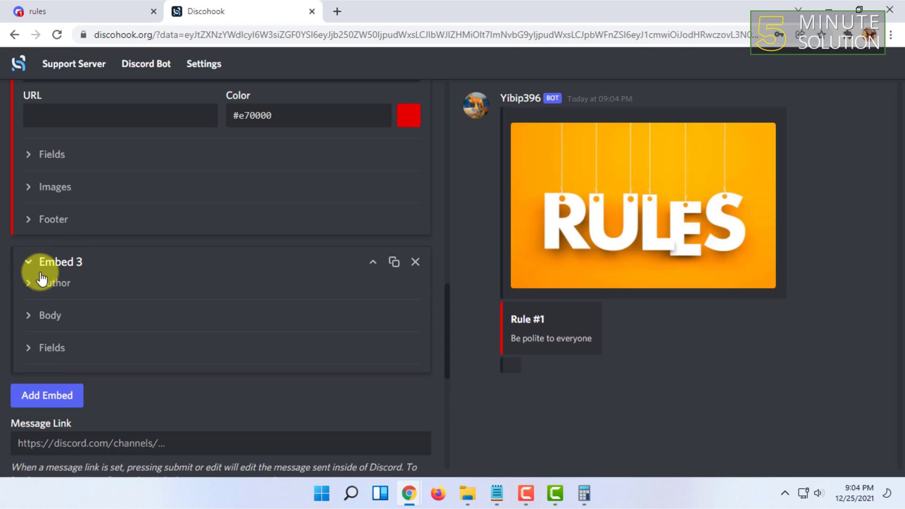
pyautogui.click(39, 317)
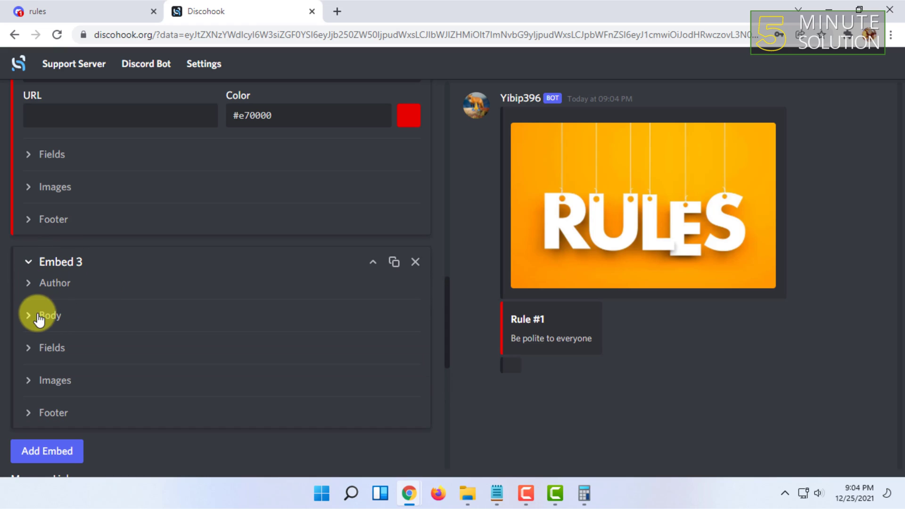
# - Give Embed 3 the title "Rule #2"
pyautogui.click(98, 356)
pyautogui.write('Rules')
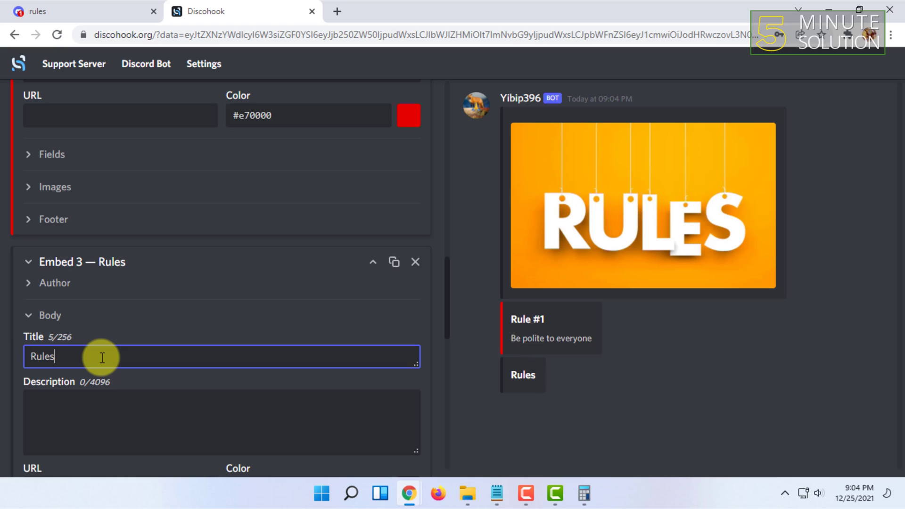
pyautogui.write(' 2')
pyautogui.press('BackSpace')
pyautogui.write('#')
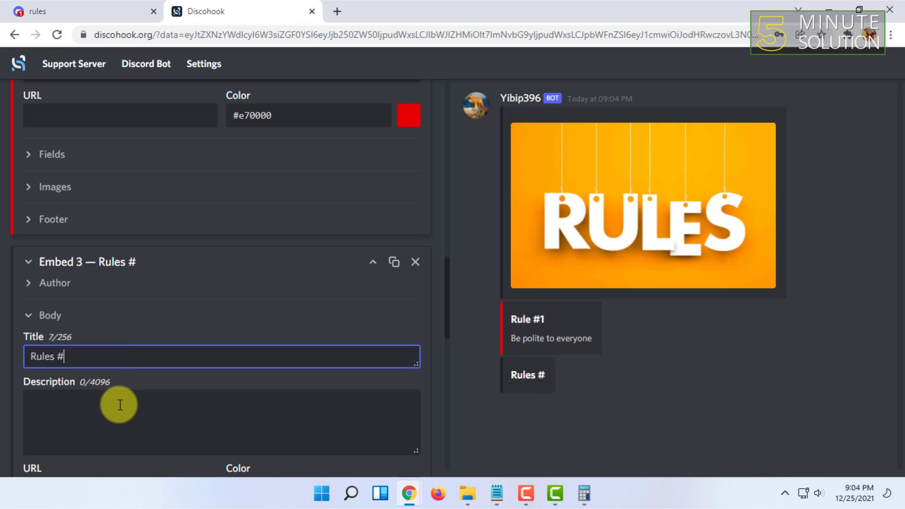
pyautogui.press('BackSpace')
pyautogui.press('BackSpace')
pyautogui.press('BackSpace')
pyautogui.write('#')
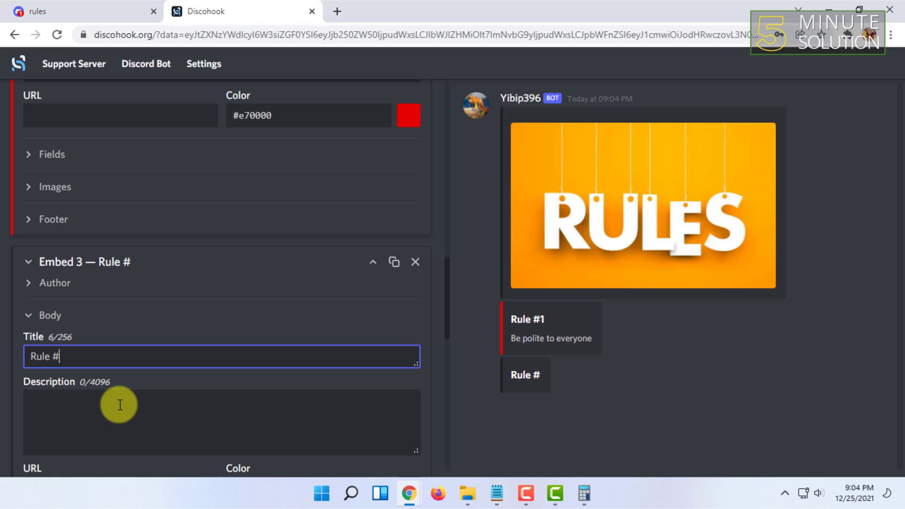
# - Enter "Be respectful" as the description of the Rule #2 embed
pyautogui.click(120, 405)
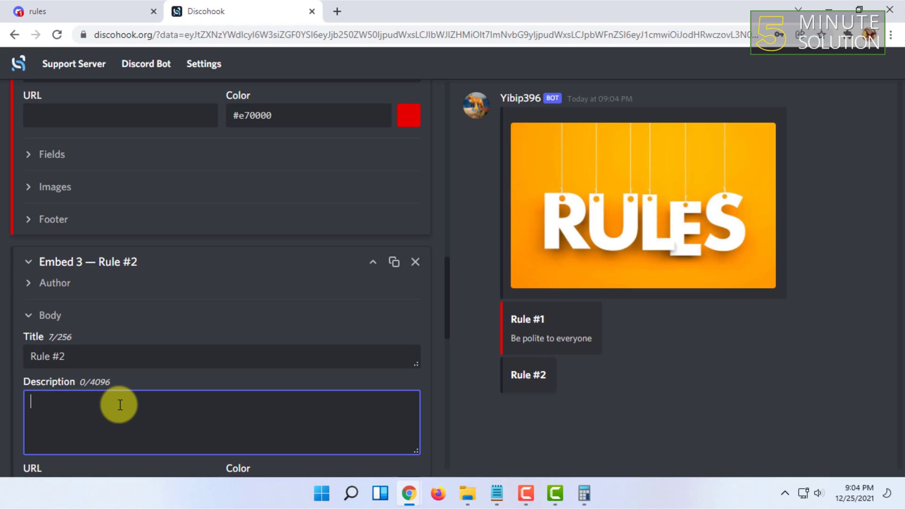
pyautogui.write('Be res')
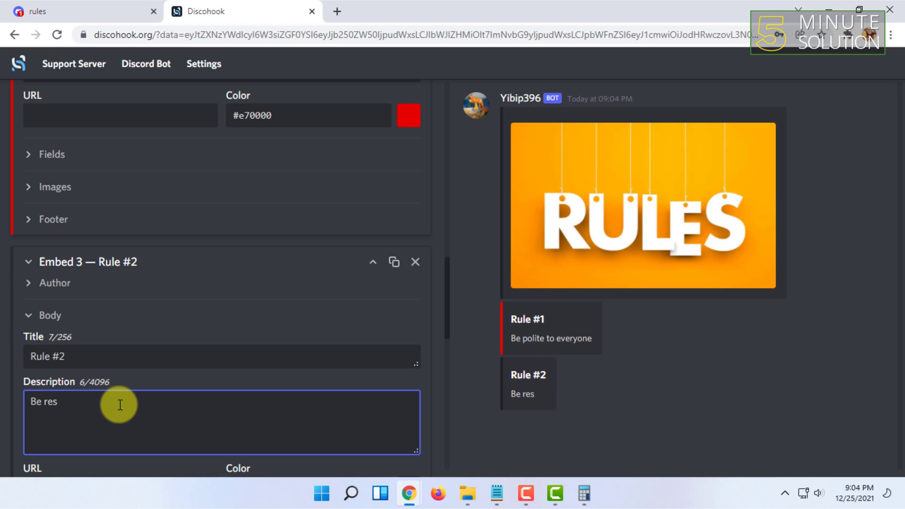
pyautogui.write('pect')
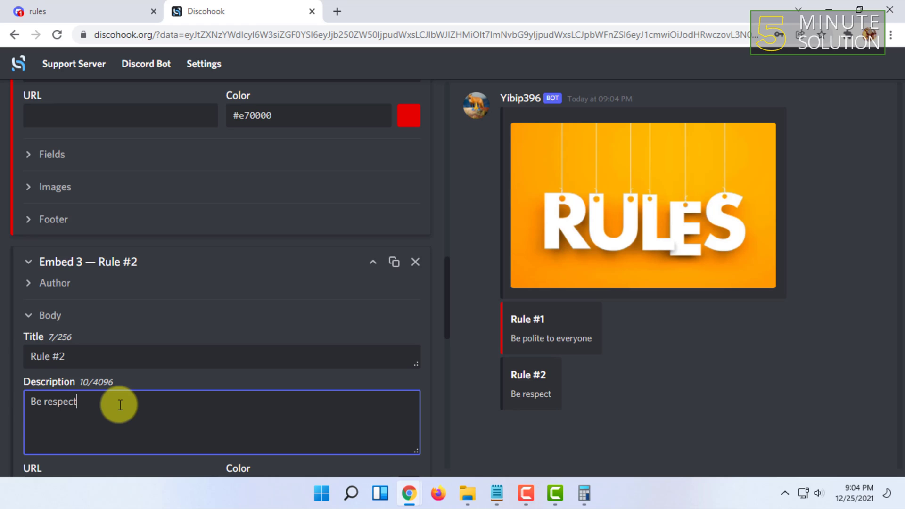
pyautogui.write('ful')
# - Set the color of the Rule #2 embed to light blue, #759cff
pyautogui.scroll(-1, 196, 363)
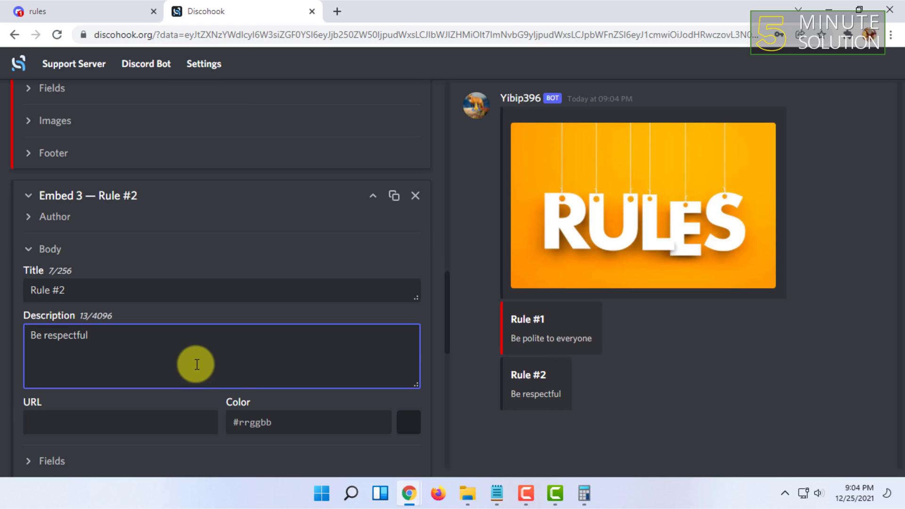
pyautogui.click(273, 421)
pyautogui.moveTo(330, 347); pyautogui.dragTo(315, 282)
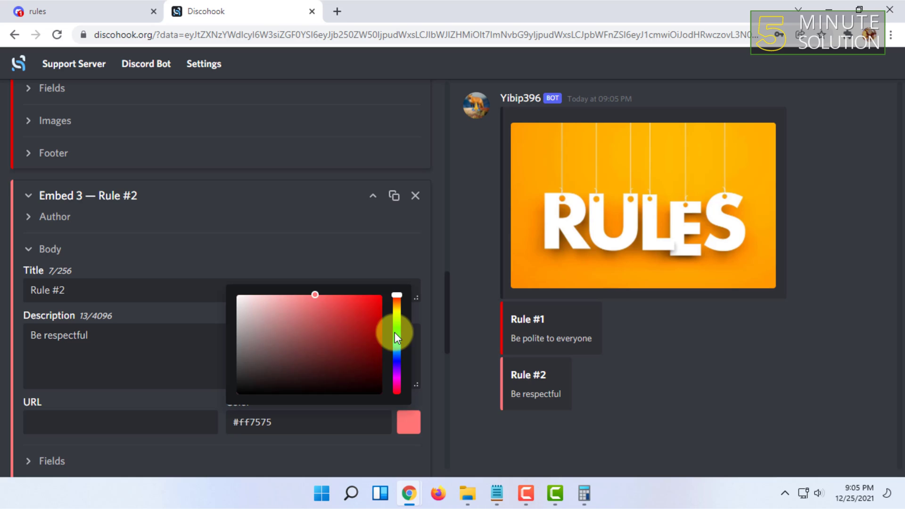
pyautogui.moveTo(395, 332); pyautogui.dragTo(395, 357)
pyautogui.click(508, 422)
# - Review the whole message setup, from the webhook and banner image embed through both rule embeds to the options for adding more embeds
pyautogui.scroll(-3, 262, 354)
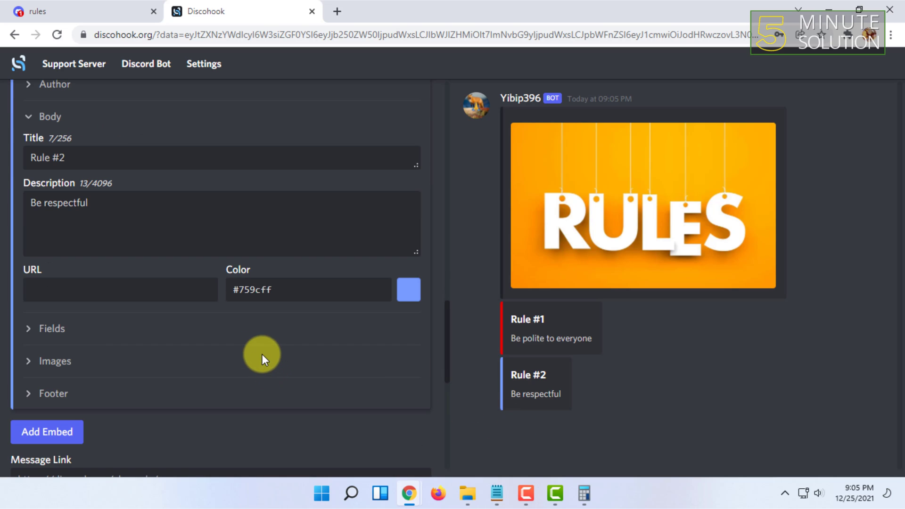
pyautogui.scroll(-3, 132, 332)
pyautogui.scroll(-3, 70, 308)
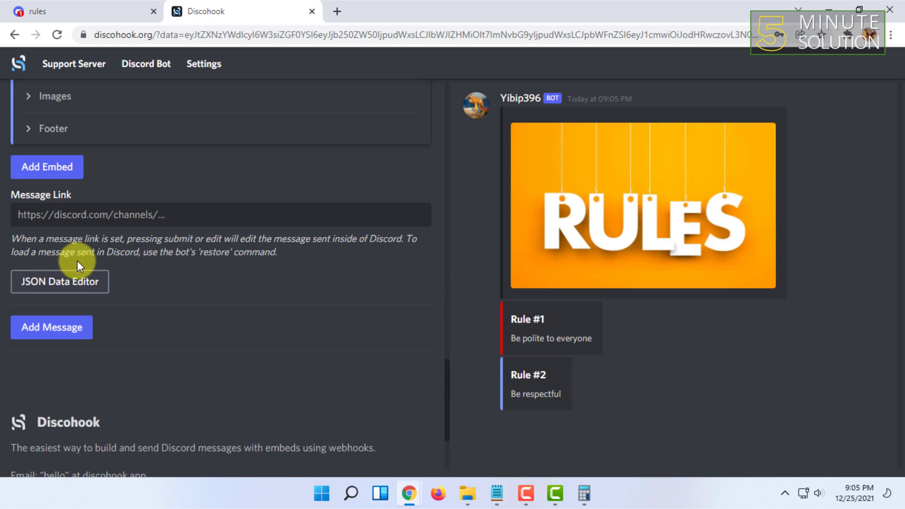
pyautogui.scroll(10, 205, 204)
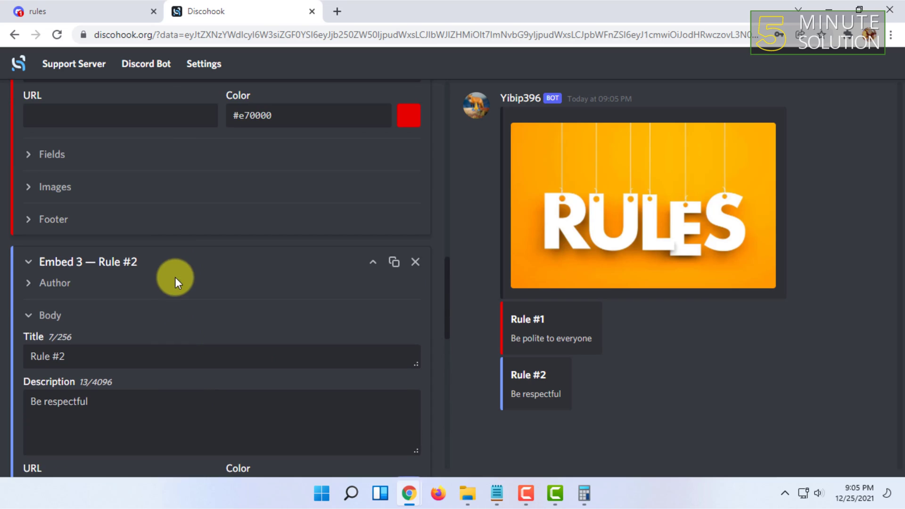
pyautogui.scroll(10, 179, 288)
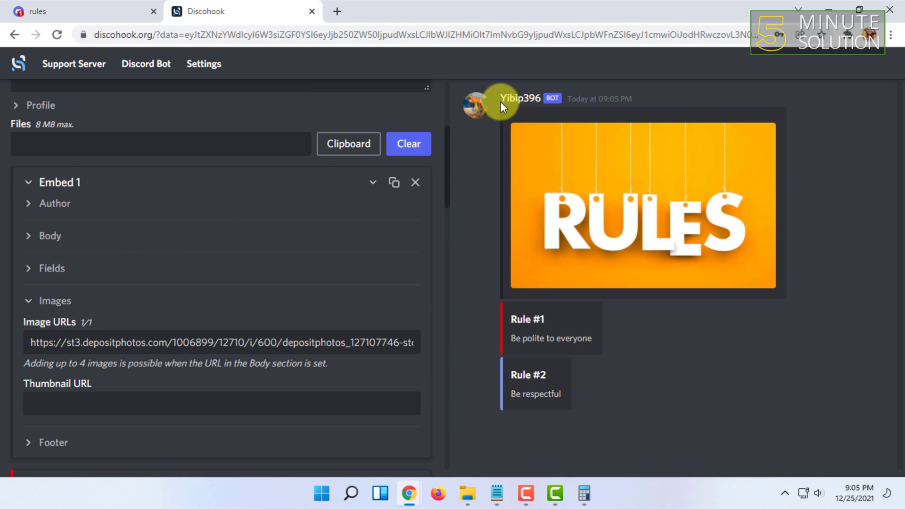
pyautogui.scroll(5, 256, 230)
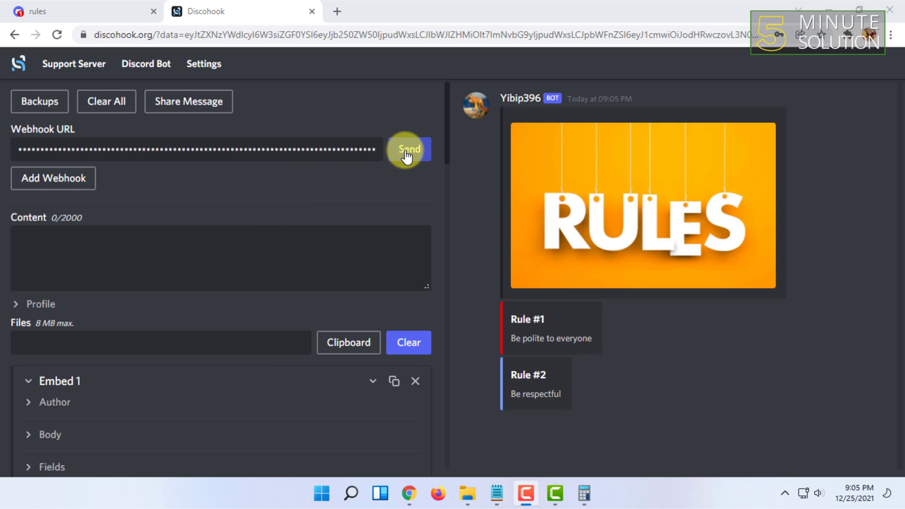
pyautogui.scroll(-5, 375, 203)
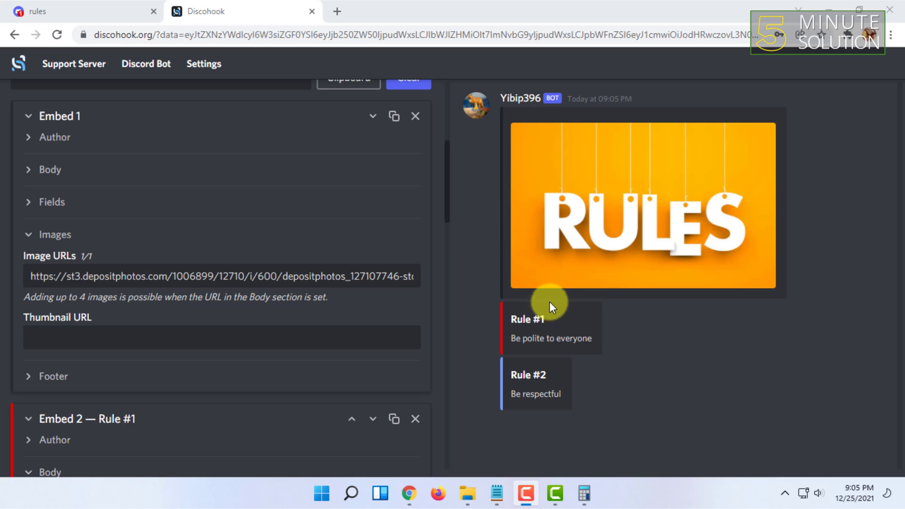
pyautogui.scroll(-10, 182, 250)
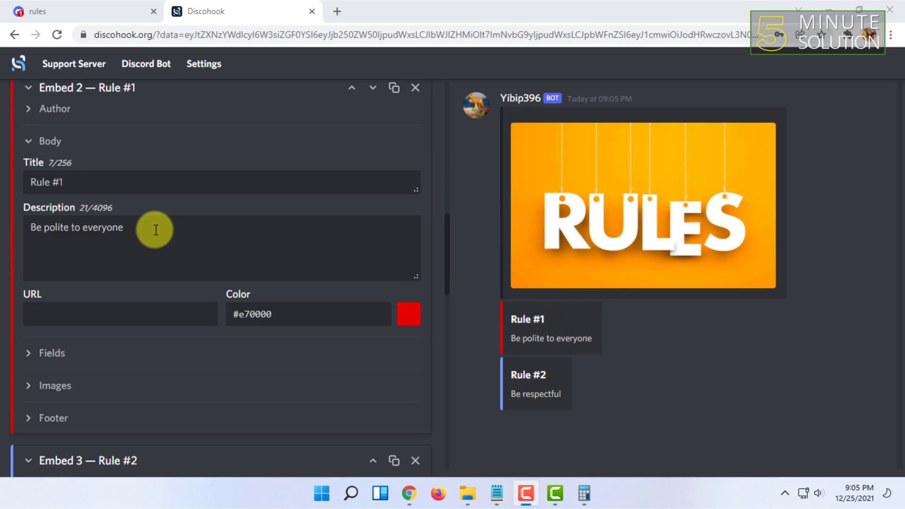
pyautogui.scroll(-4, 165, 239)
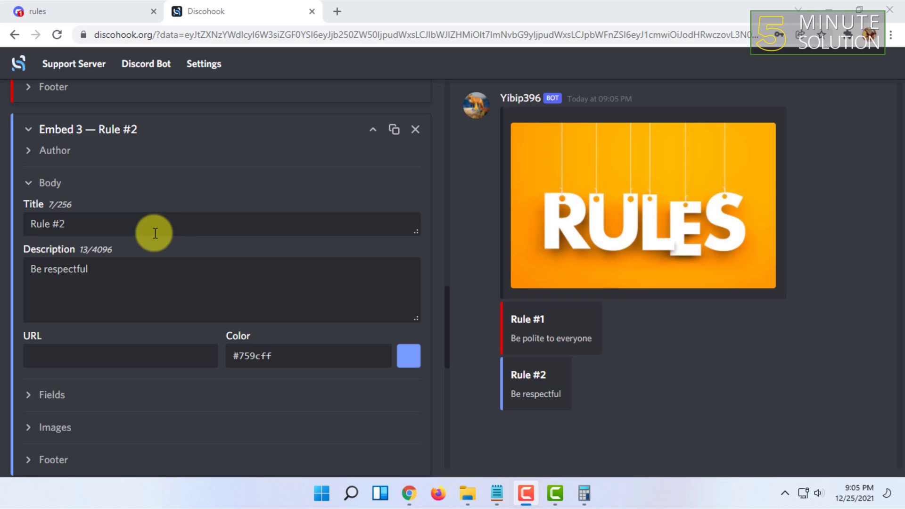
pyautogui.scroll(-4, 151, 232)
pyautogui.scroll(-3, 61, 344)
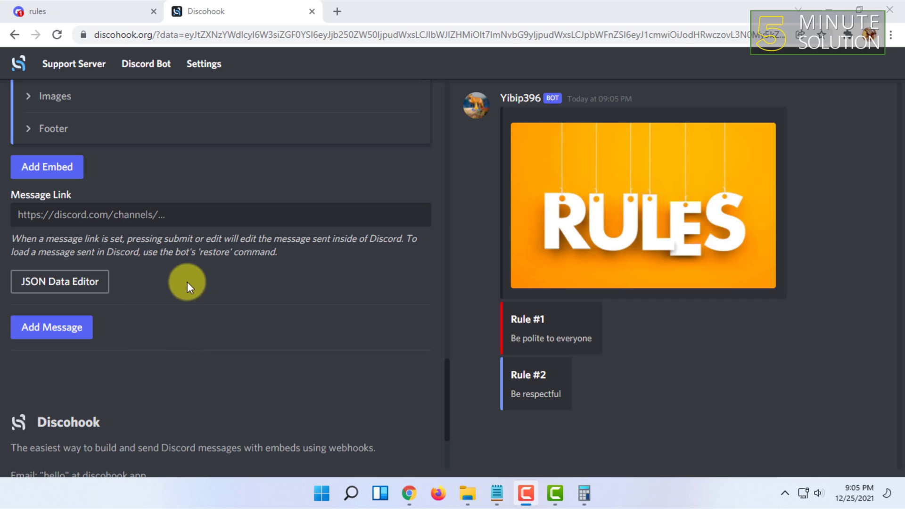
# - Send the finished message with the banner and both rule embeds through the webhook
pyautogui.scroll(20, 97, 193)
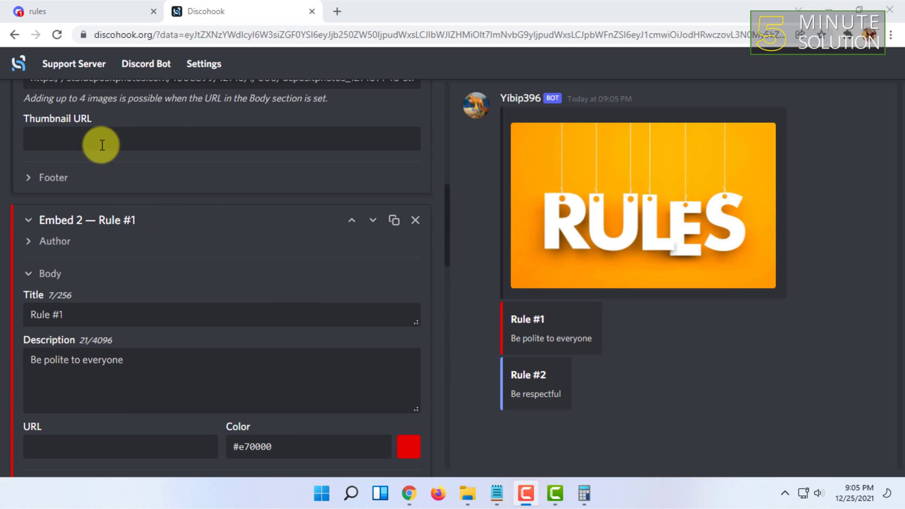
pyautogui.scroll(15, 102, 145)
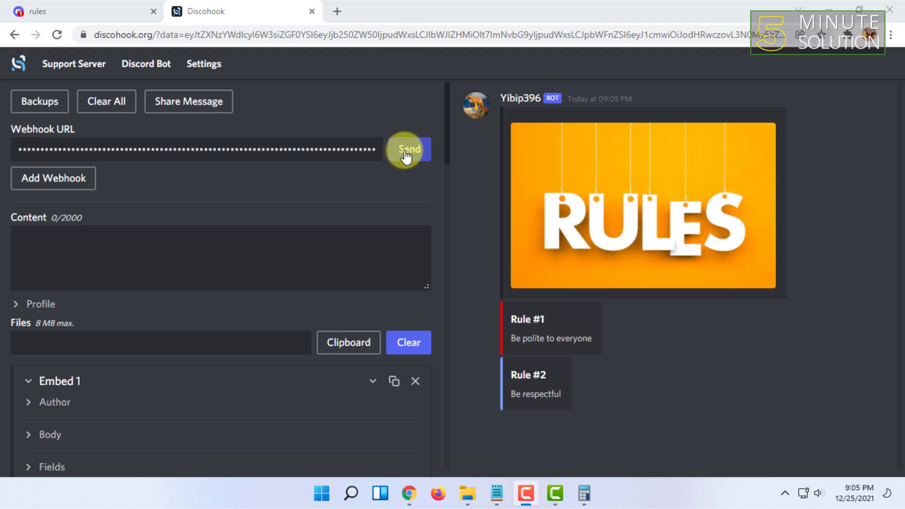
pyautogui.click(410, 155)
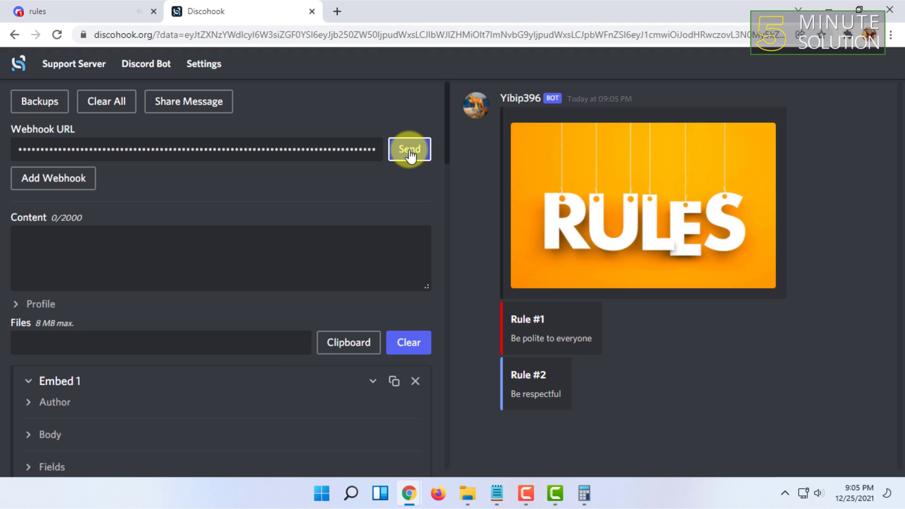
# - Switch to Discord, close the channel's webhook settings and check the posted banner and rule embeds in the rules channel
pyautogui.click(85, 9)
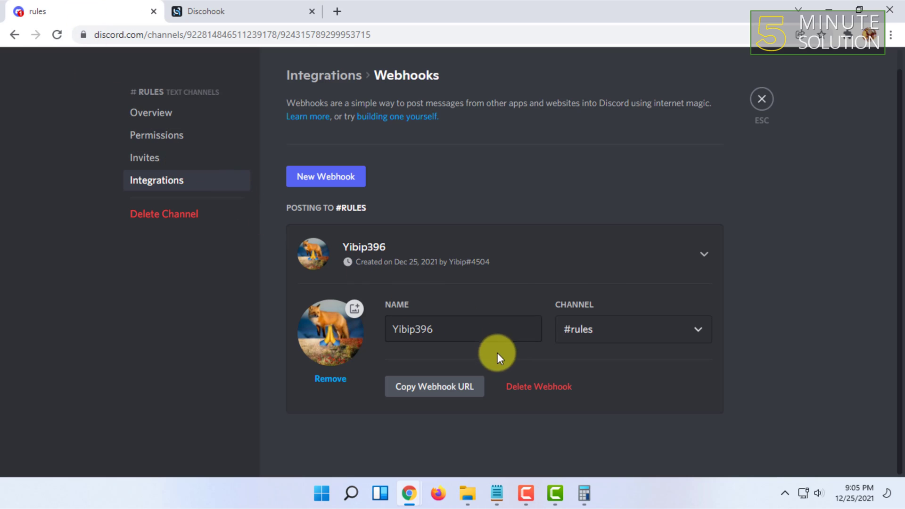
pyautogui.click(760, 98)
pyautogui.scroll(4, 424, 262)
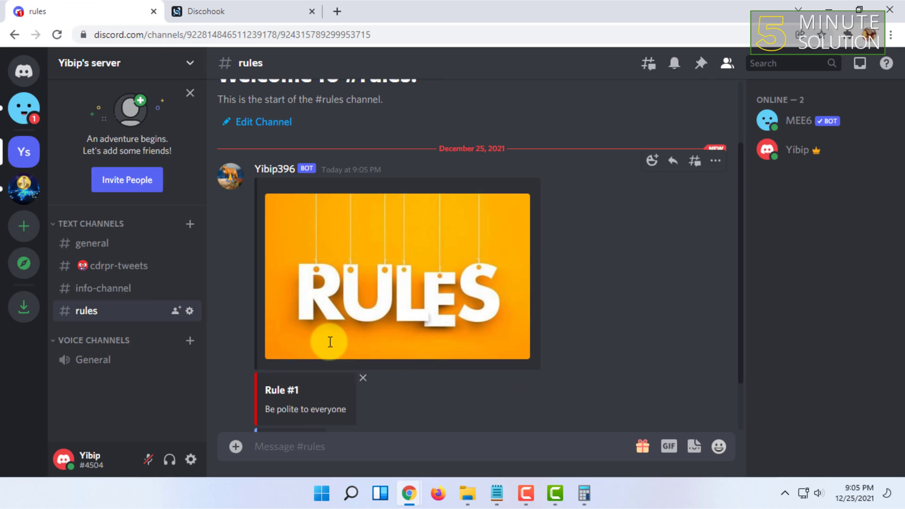
pyautogui.scroll(-3, 313, 279)
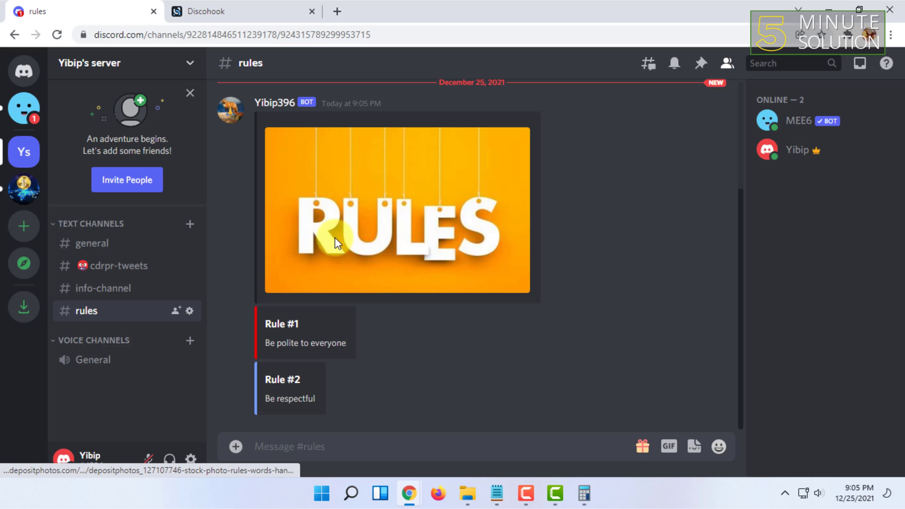
pyautogui.click(287, 446)
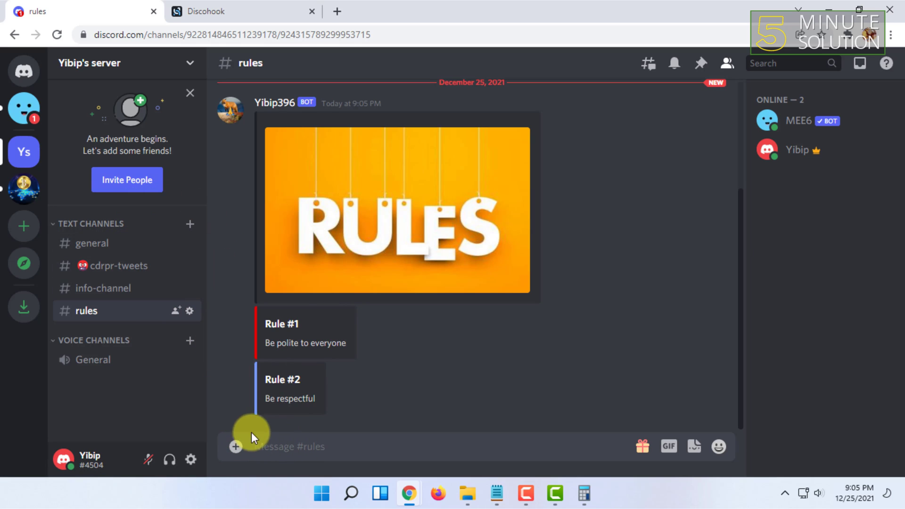